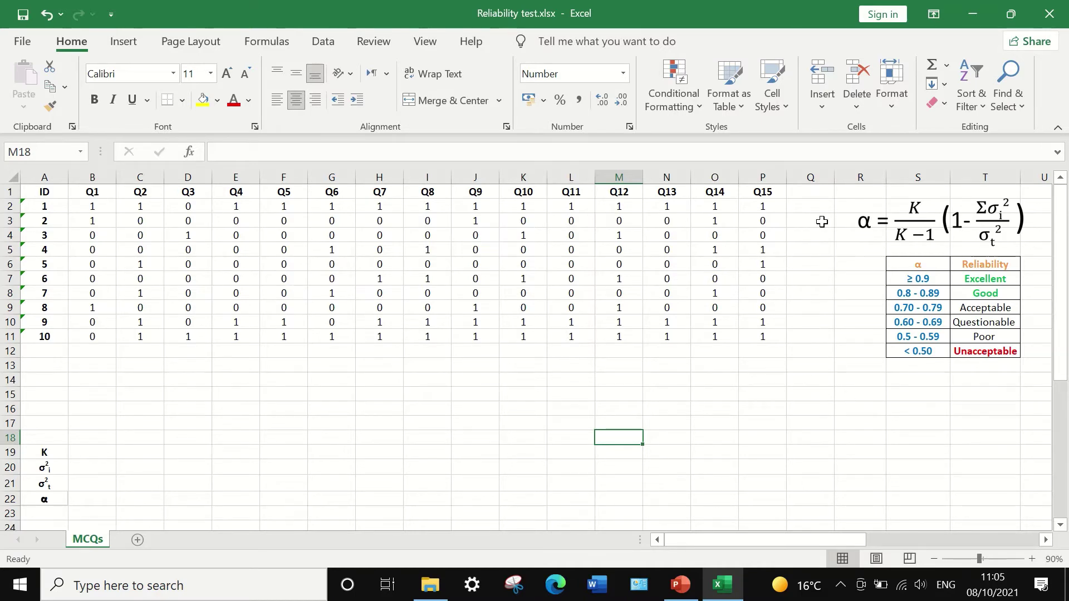
Add the header "Total score" in Q1 and sum the first respondent's answers B2:P2 in Q2
click(809, 193)
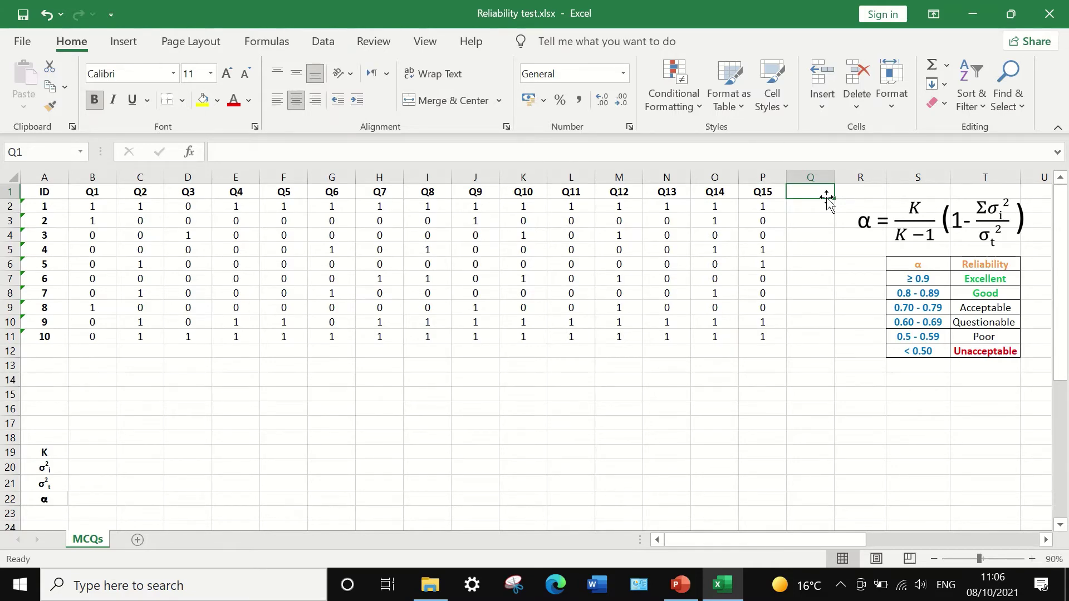
text(Total score)
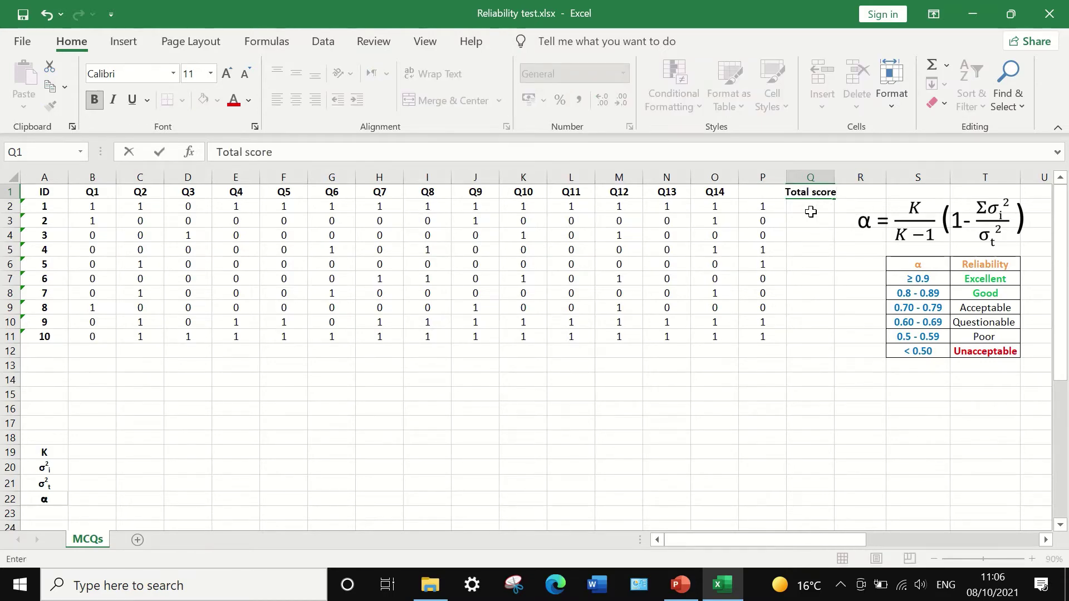
click(812, 216)
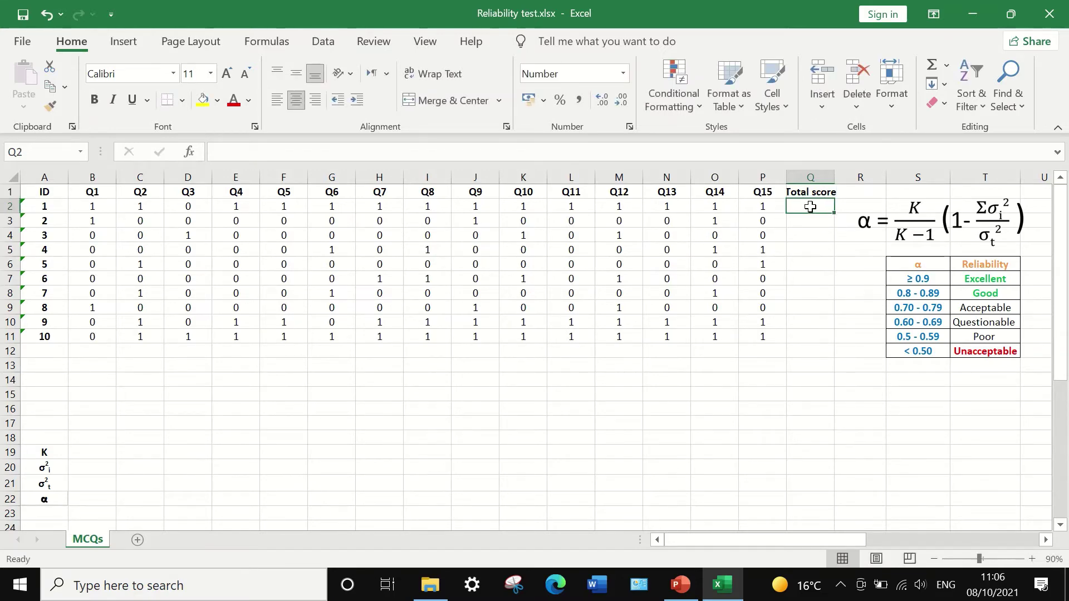
click(948, 66)
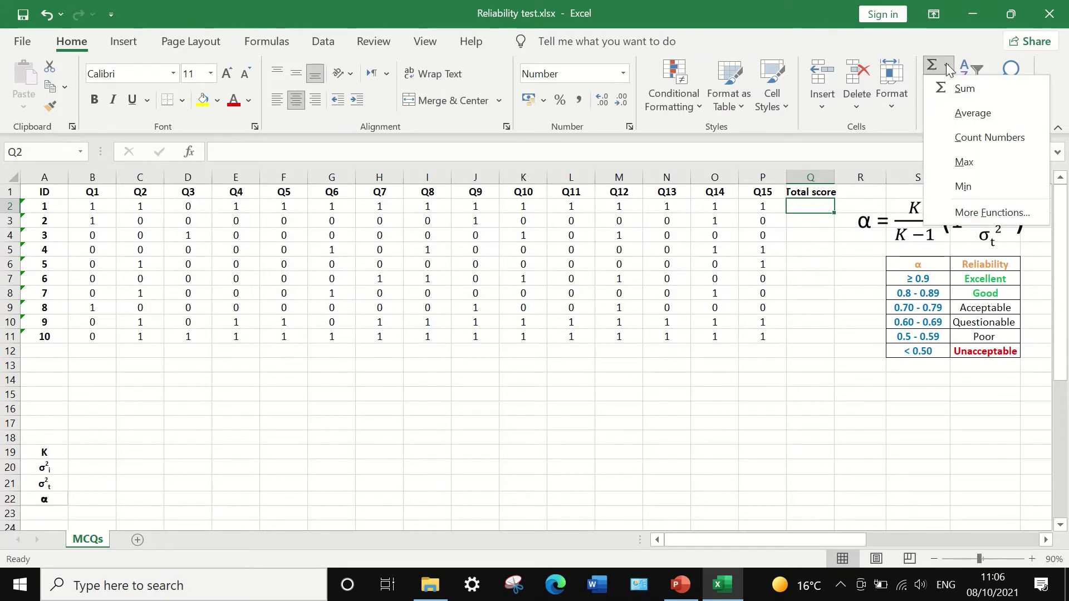
click(959, 90)
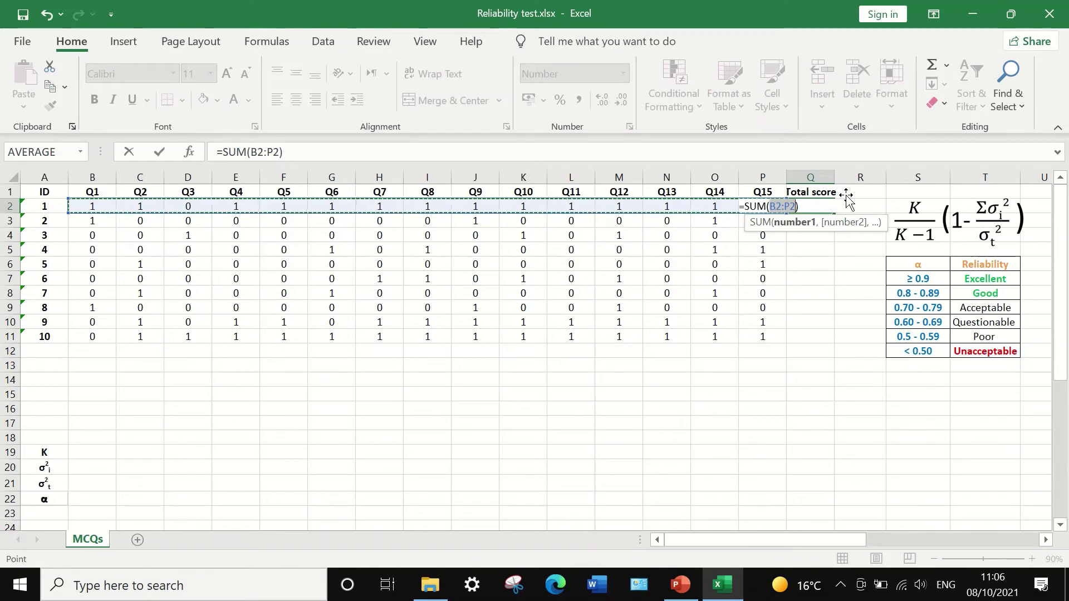
key(Return)
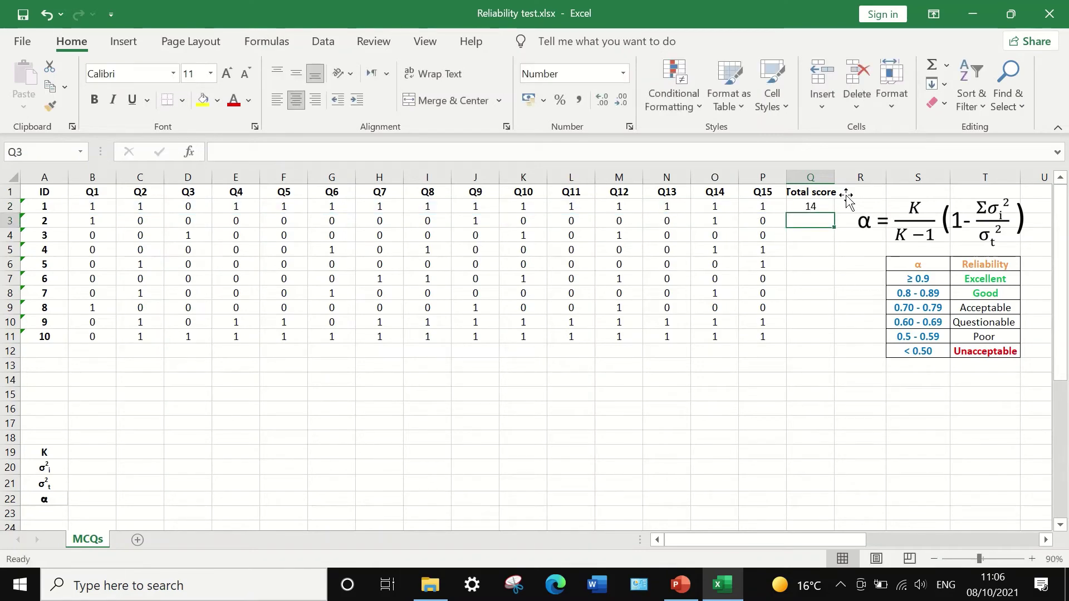
Fill the total score formula from Q2 down to Q11 for the remaining respondents
click(815, 208)
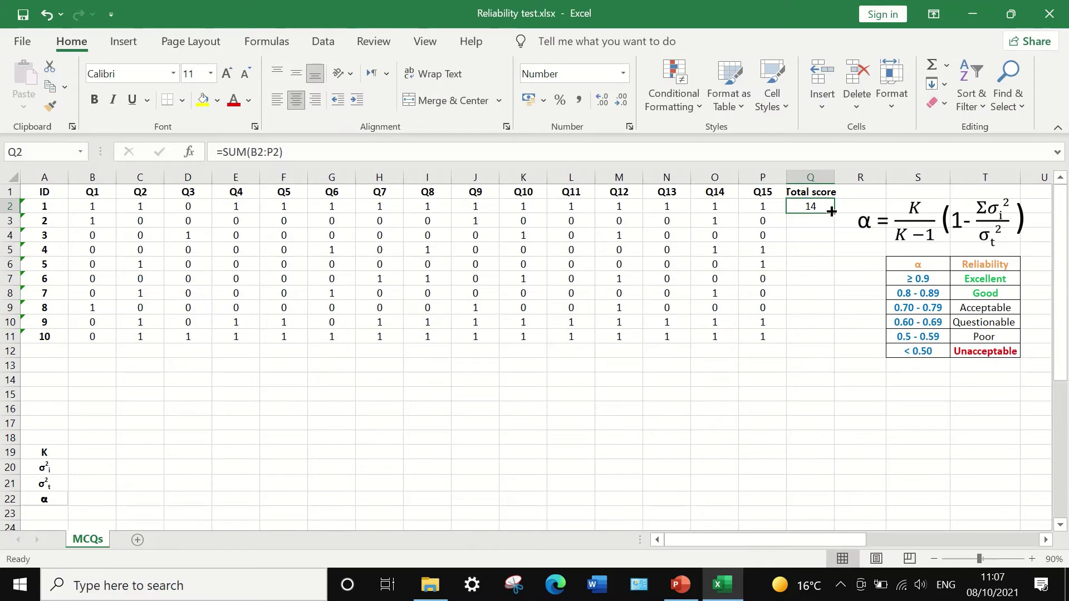
drag(833, 212, 833, 346)
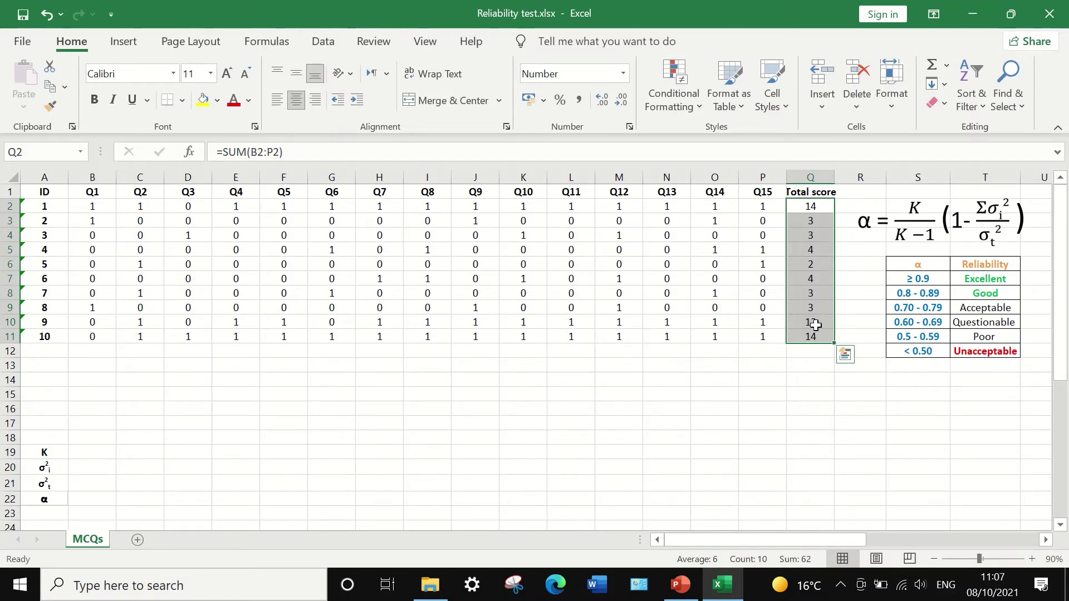
key(Escape)
mouse_move(837, 275)
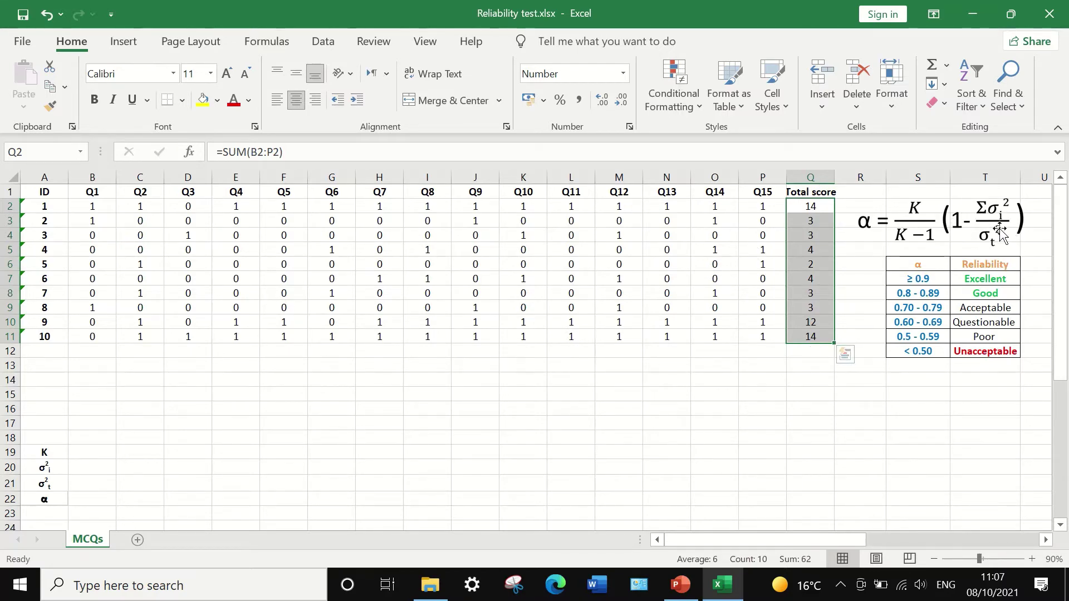
Calculate the population variance of the total scores in Q12 with VAR.P over Q2:Q11
click(811, 352)
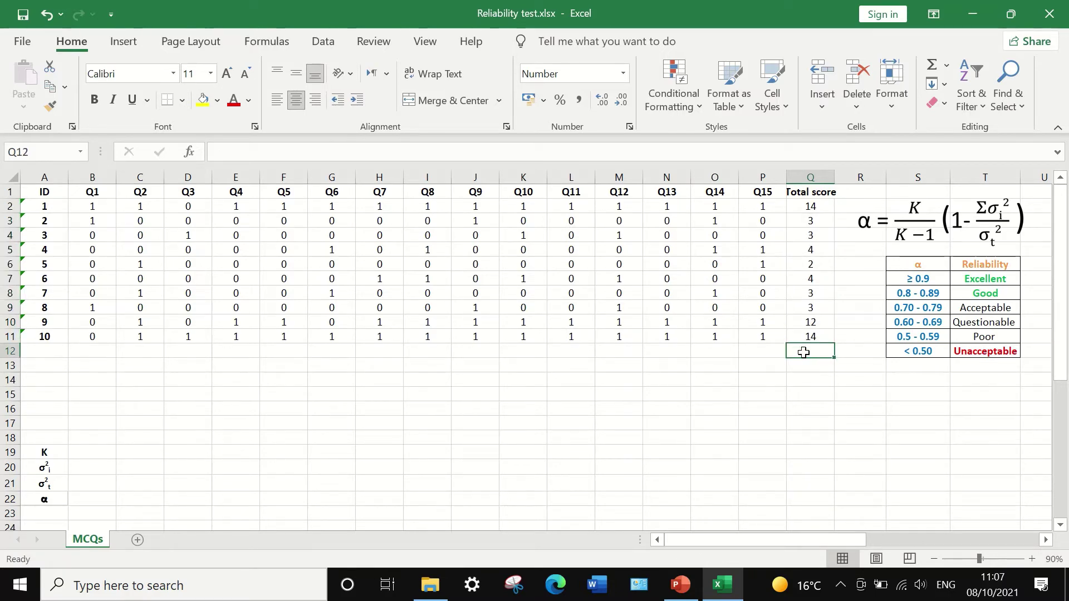
text(=)
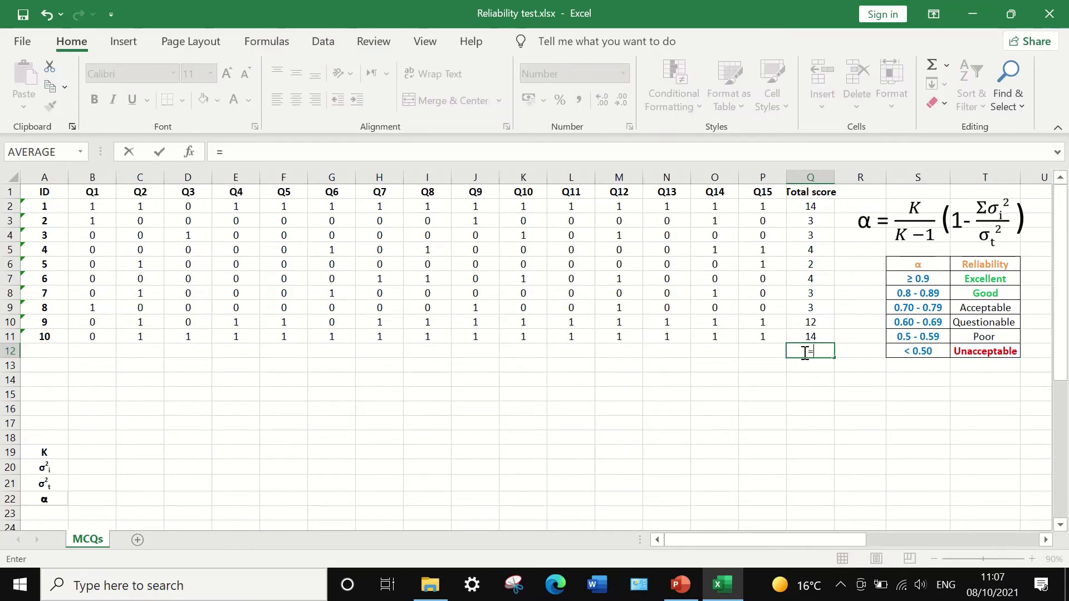
text(va)
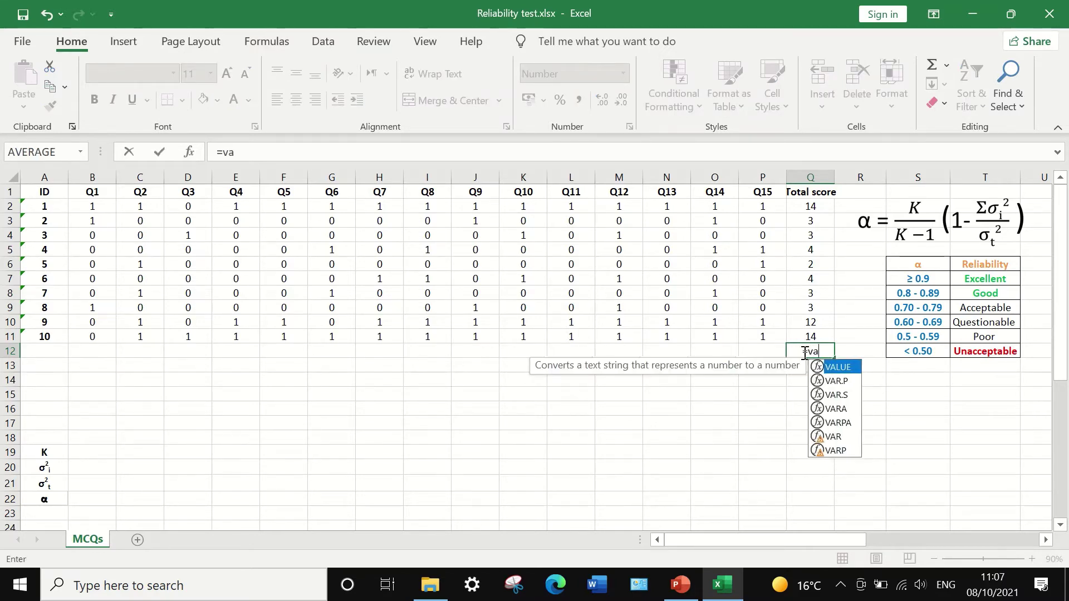
text(r)
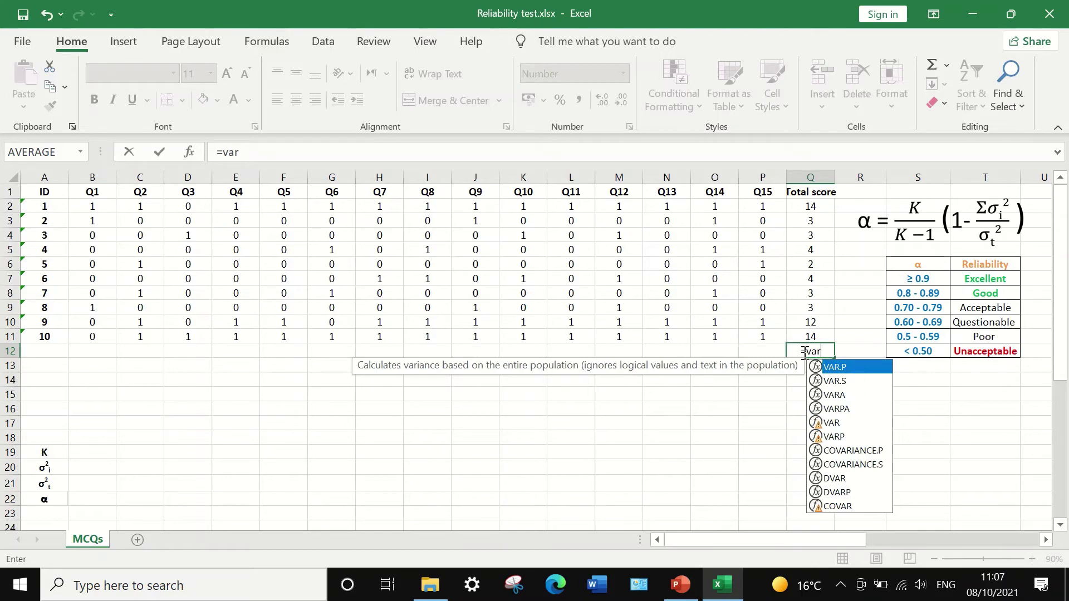
double_click(852, 370)
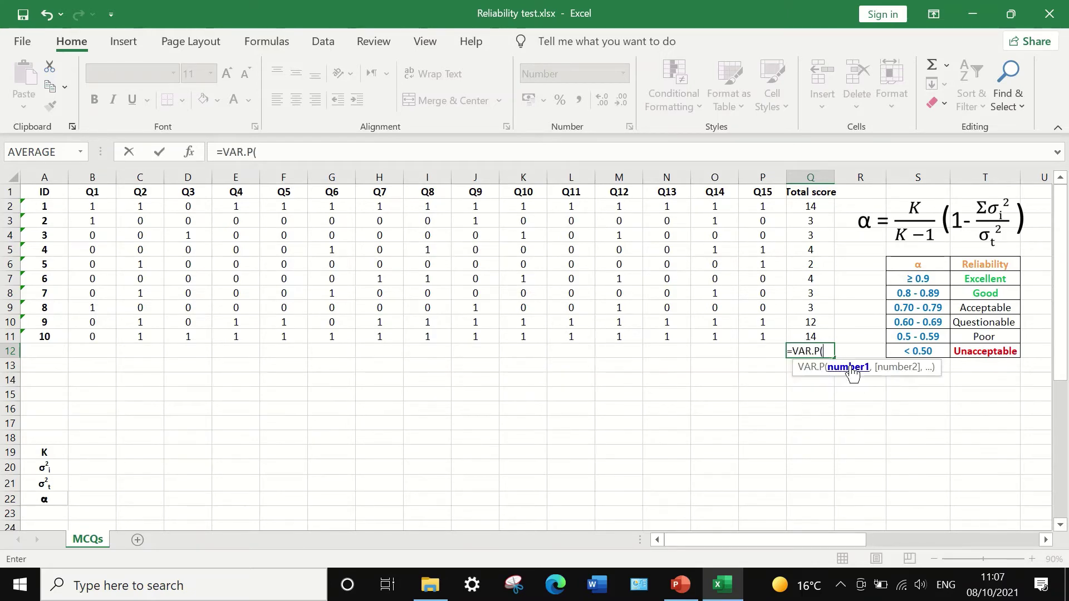
drag(807, 206, 813, 336)
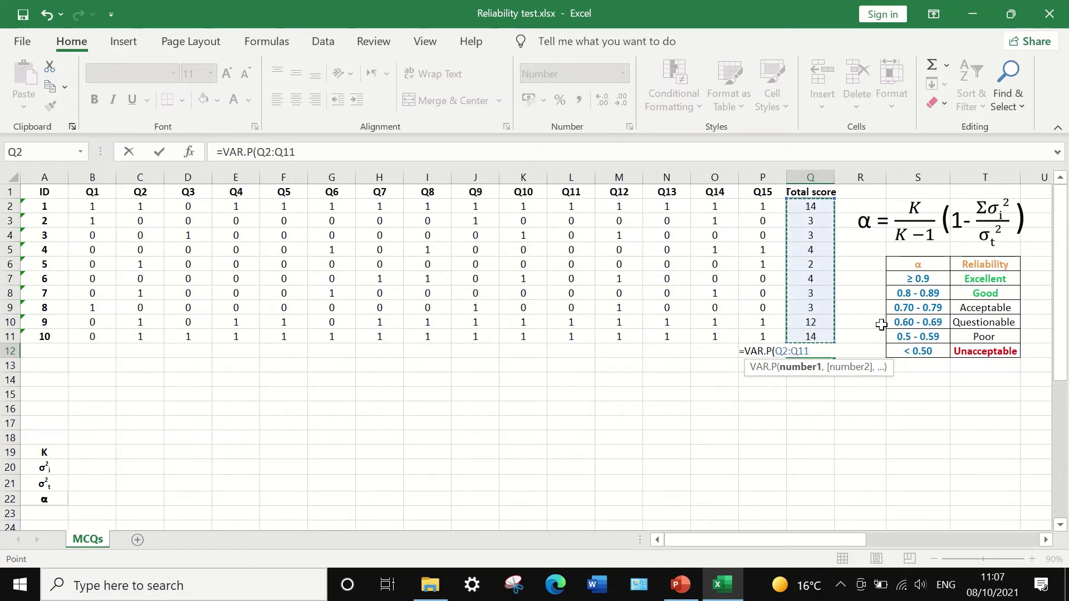
key(Return)
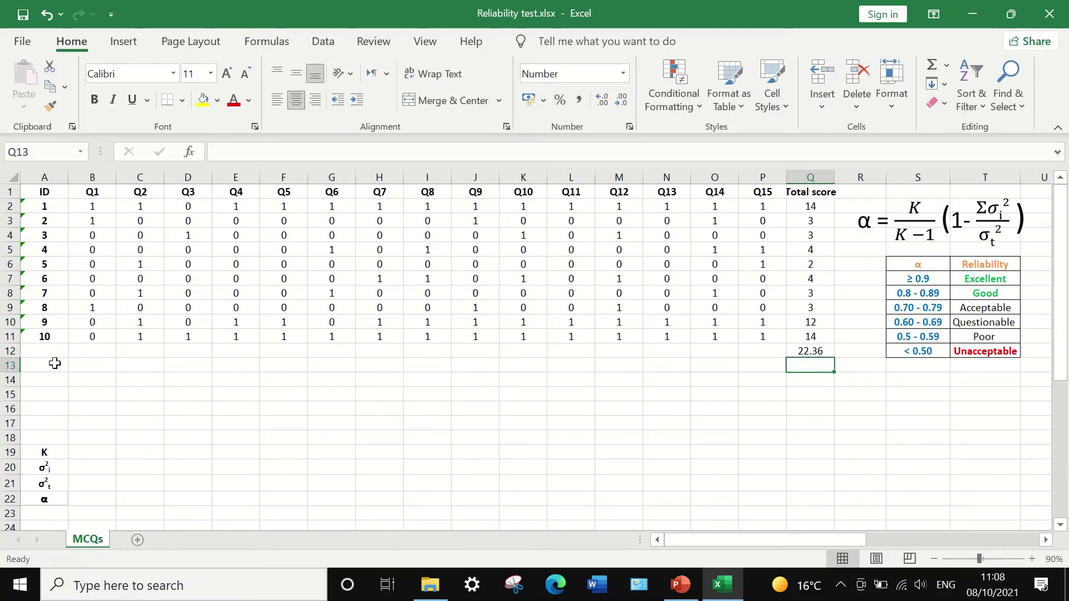
Label row 12 as "Var" in cell A12
click(49, 352)
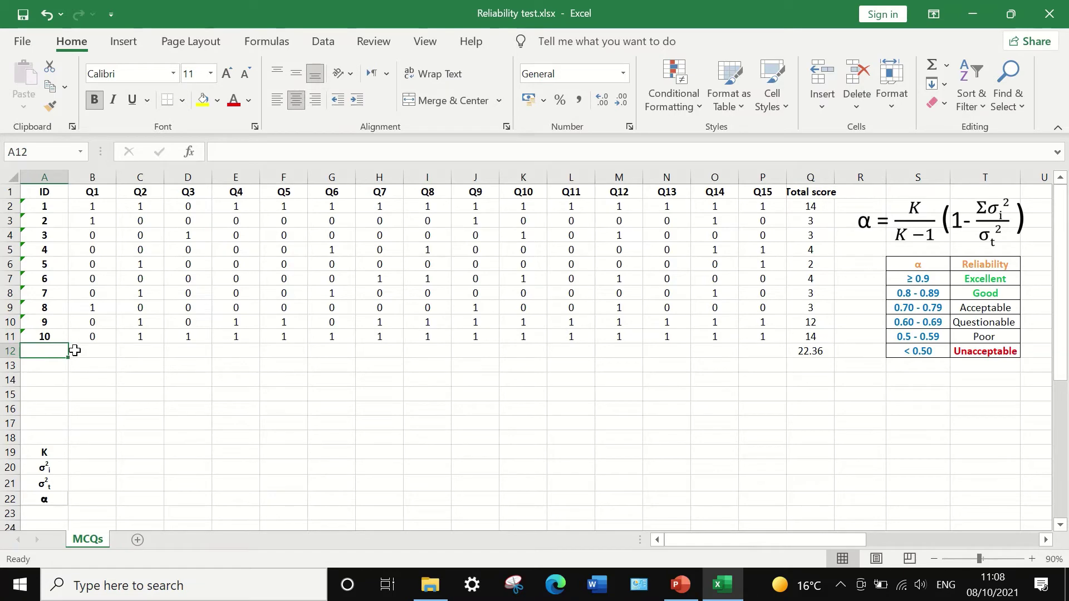
text(Va)
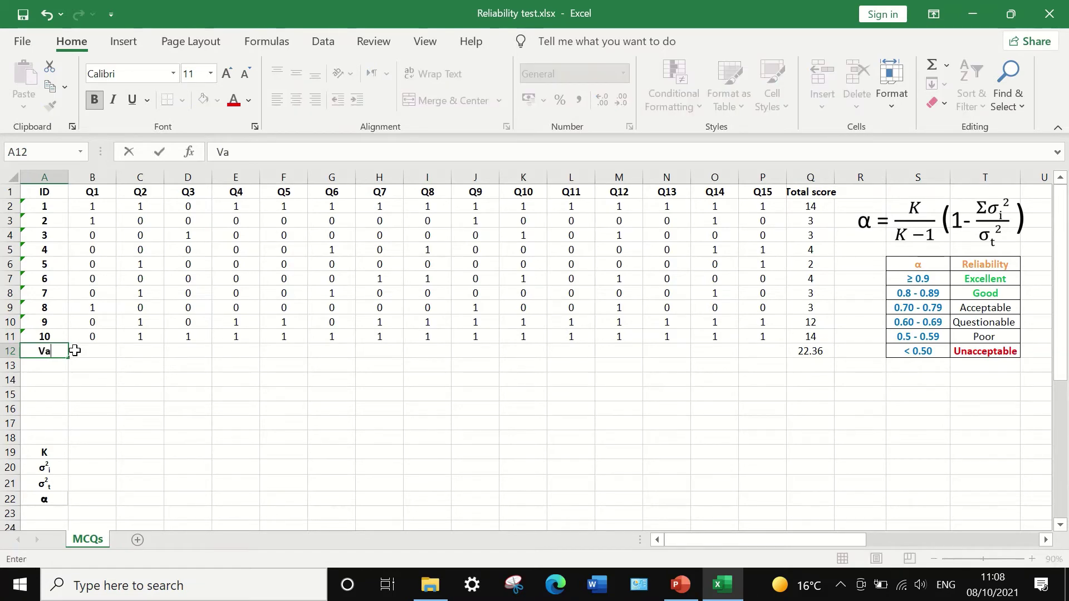
text(r)
Enter =VAR.P(B2:B11) in B12 for the Q1 variance and fill the formula across to P12
click(102, 352)
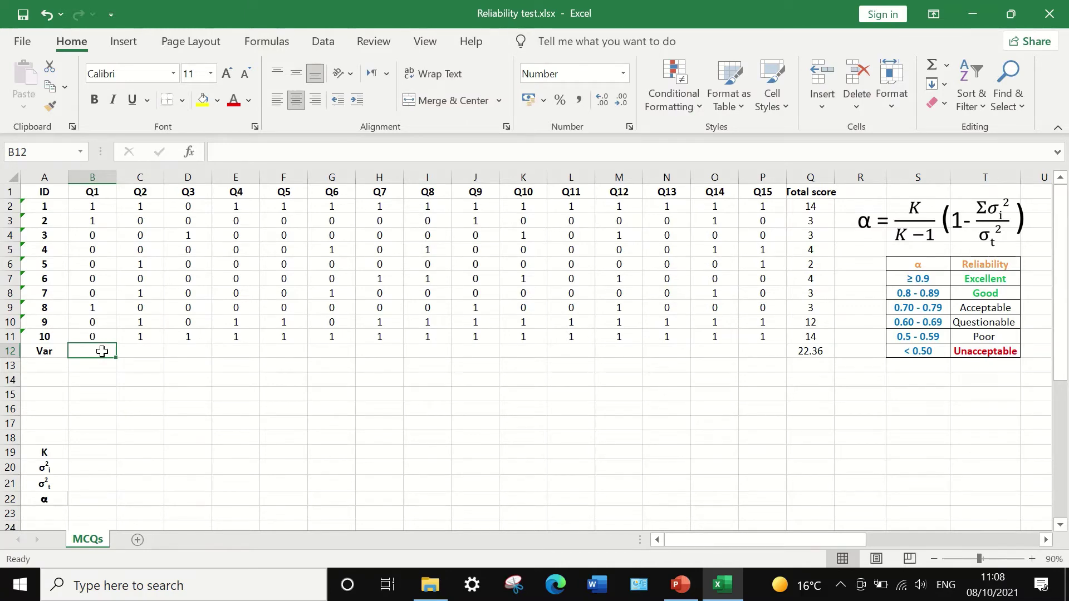
text(=)
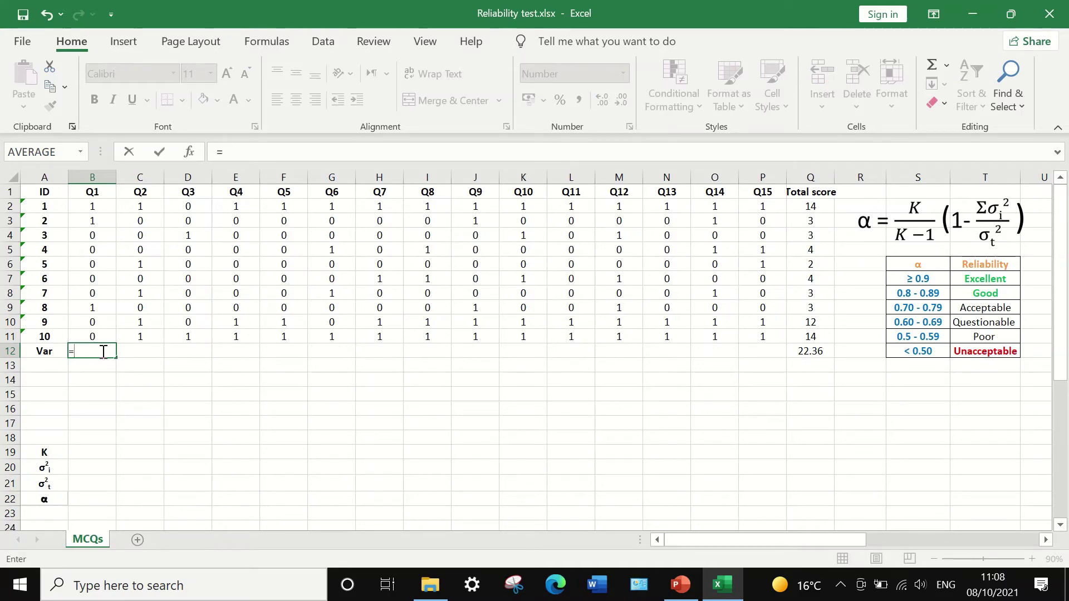
text(var)
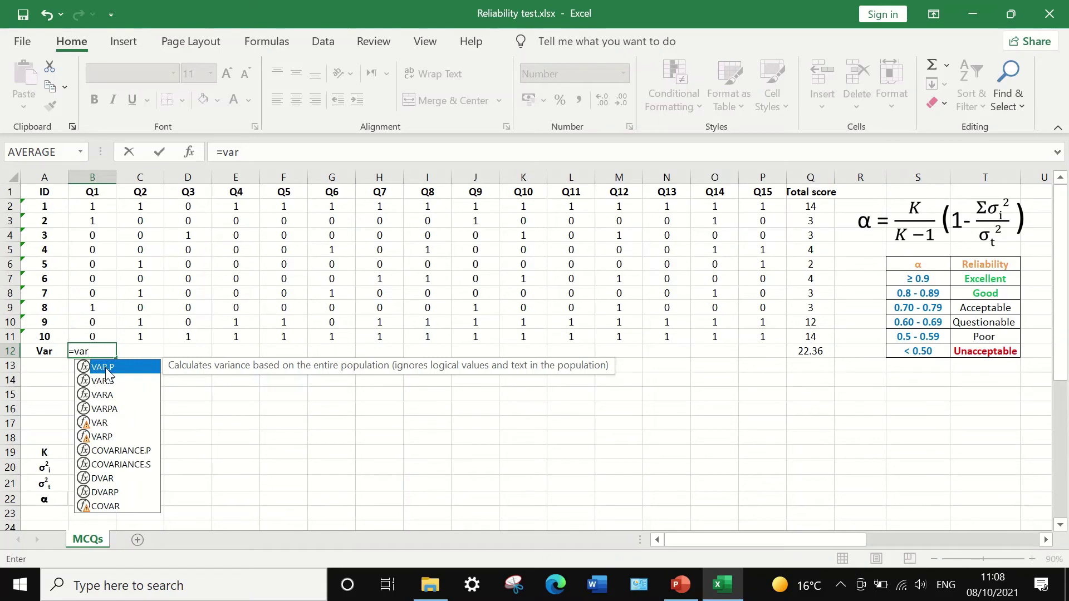
double_click(106, 368)
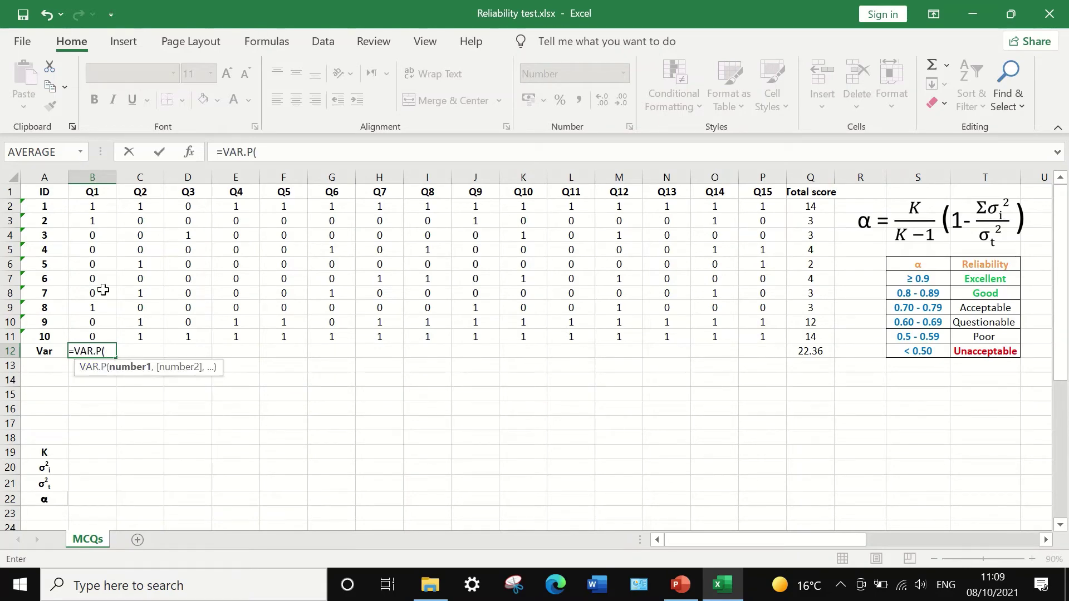
click(111, 351)
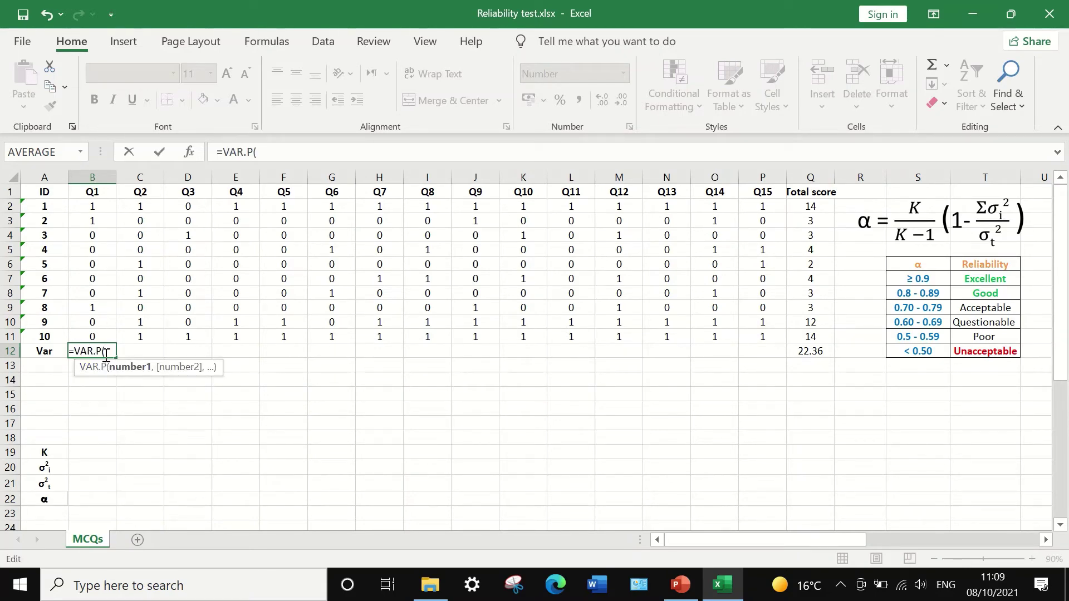
drag(88, 207, 108, 337)
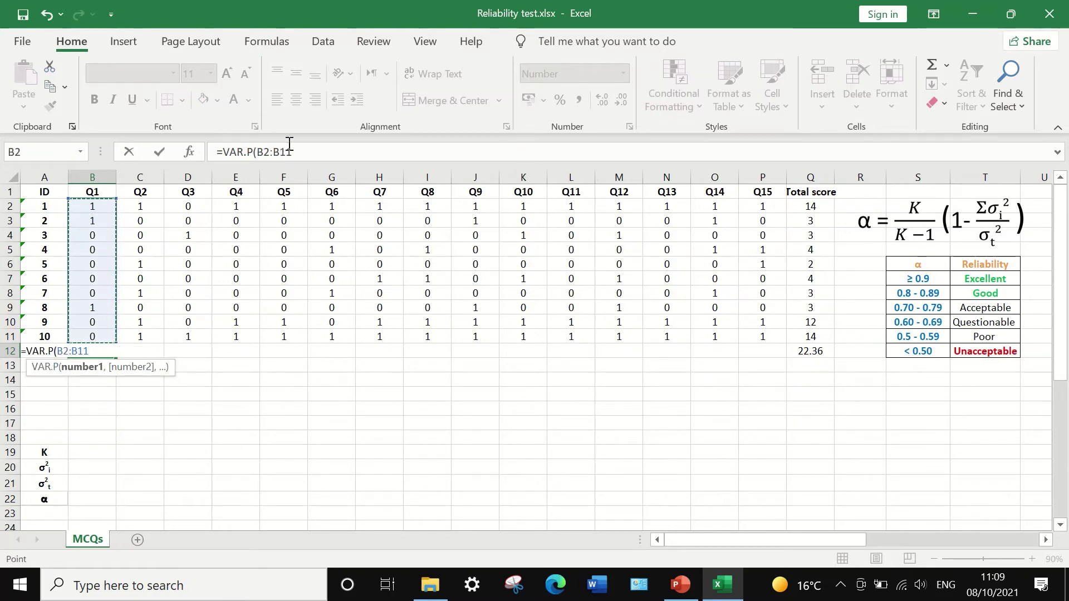
click(293, 152)
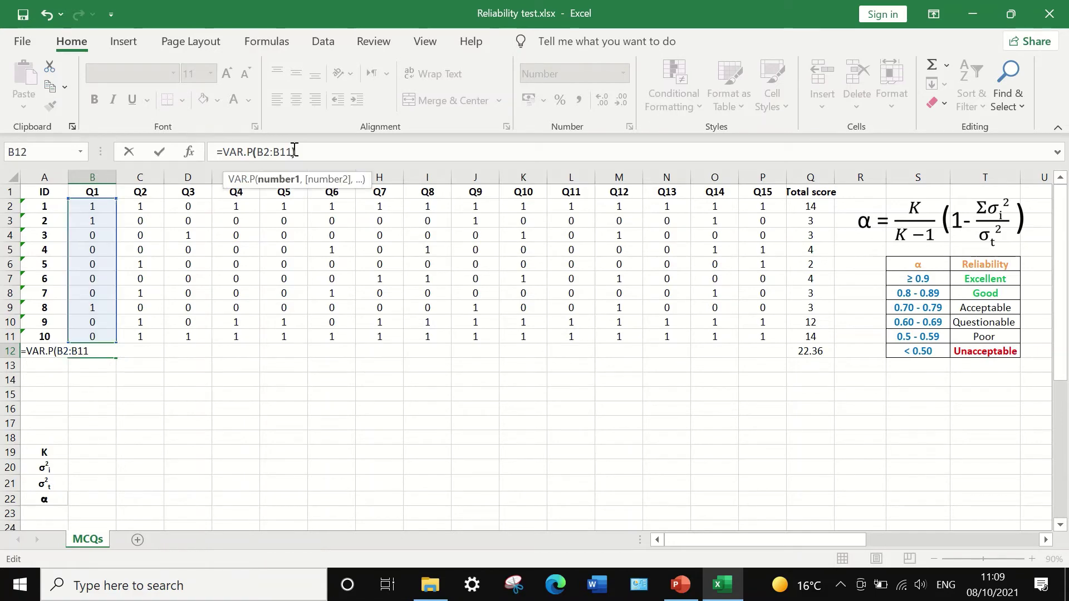
text())
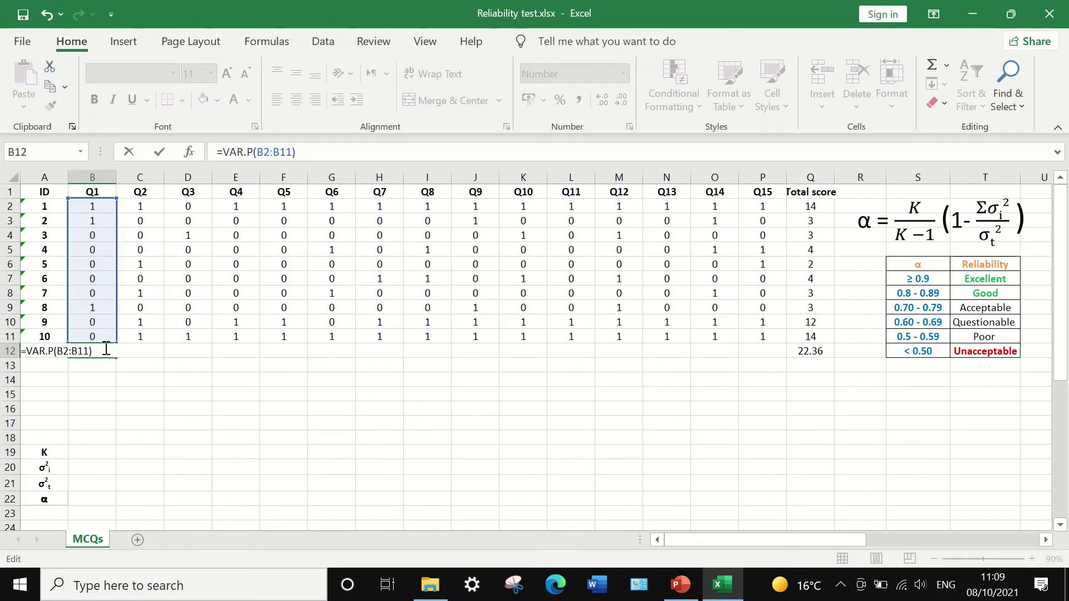
key(Return)
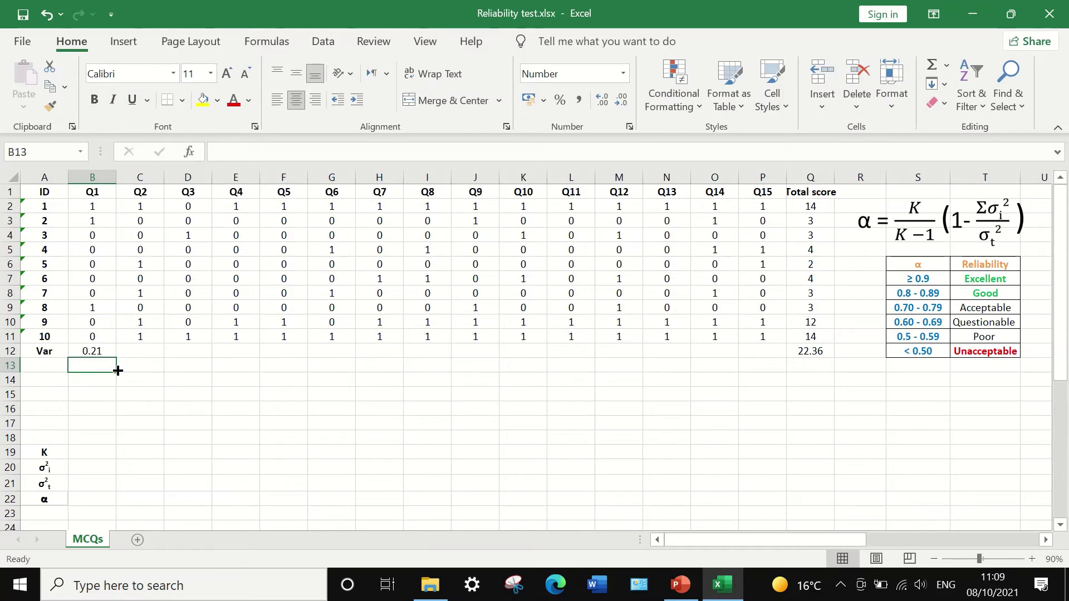
click(101, 349)
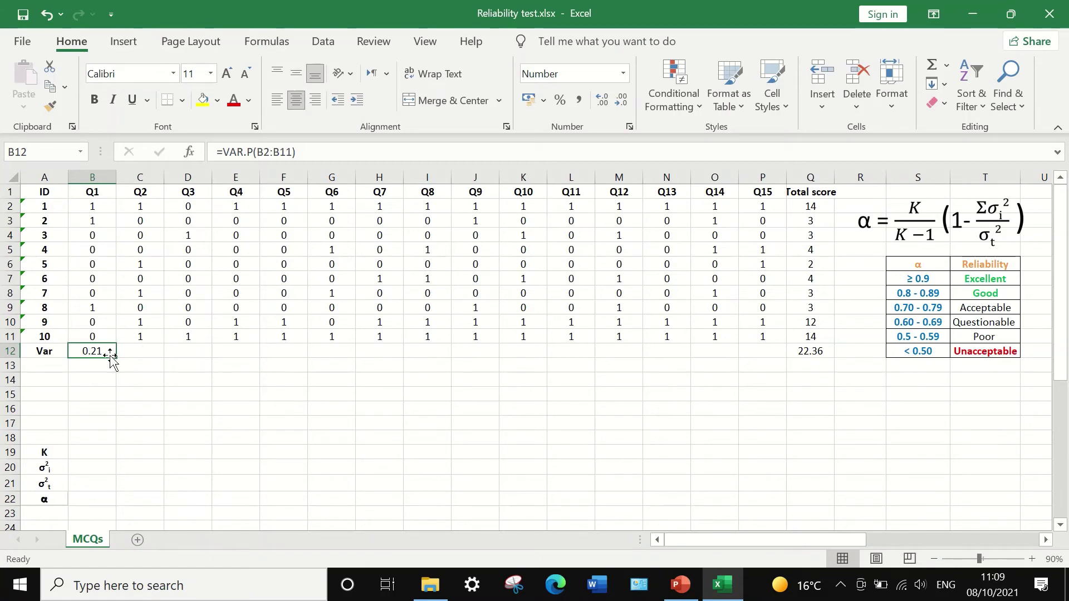
drag(116, 359, 767, 362)
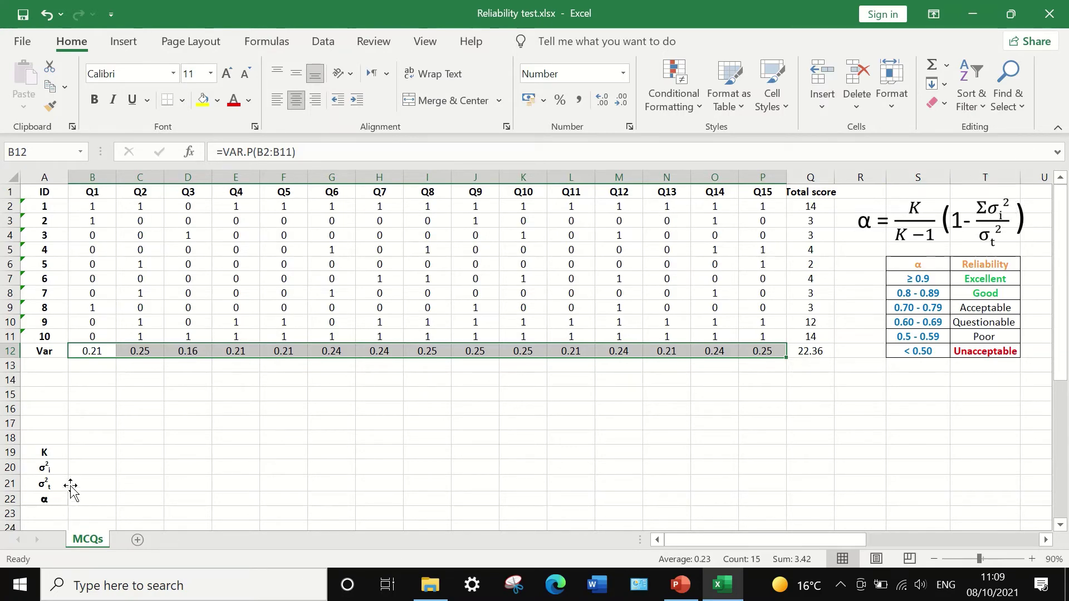
Sum the item variances B12:P12 in B20, beside the σ²i label
click(85, 468)
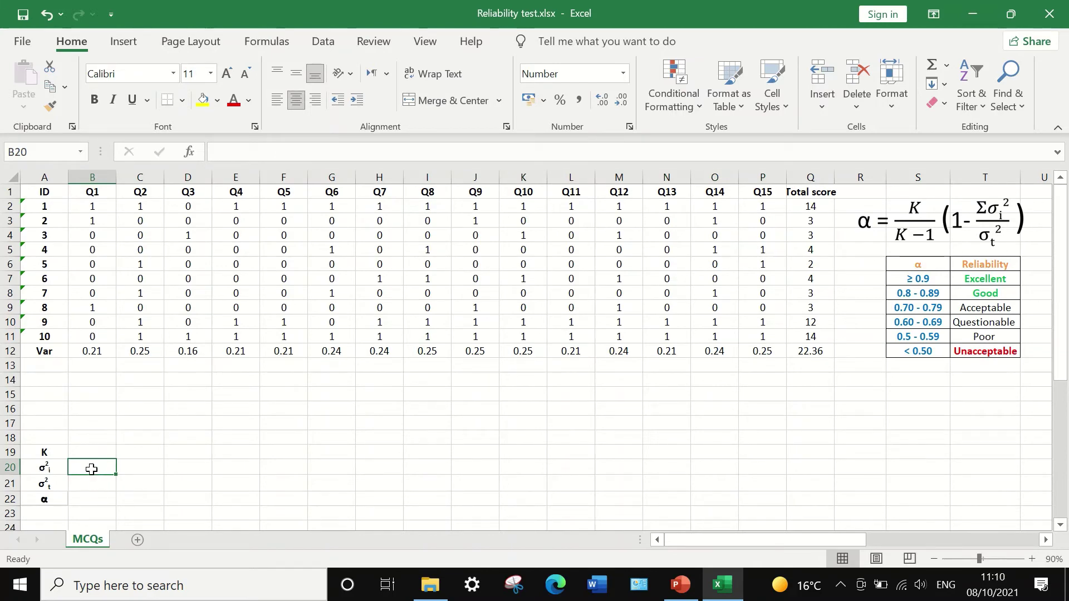
click(947, 66)
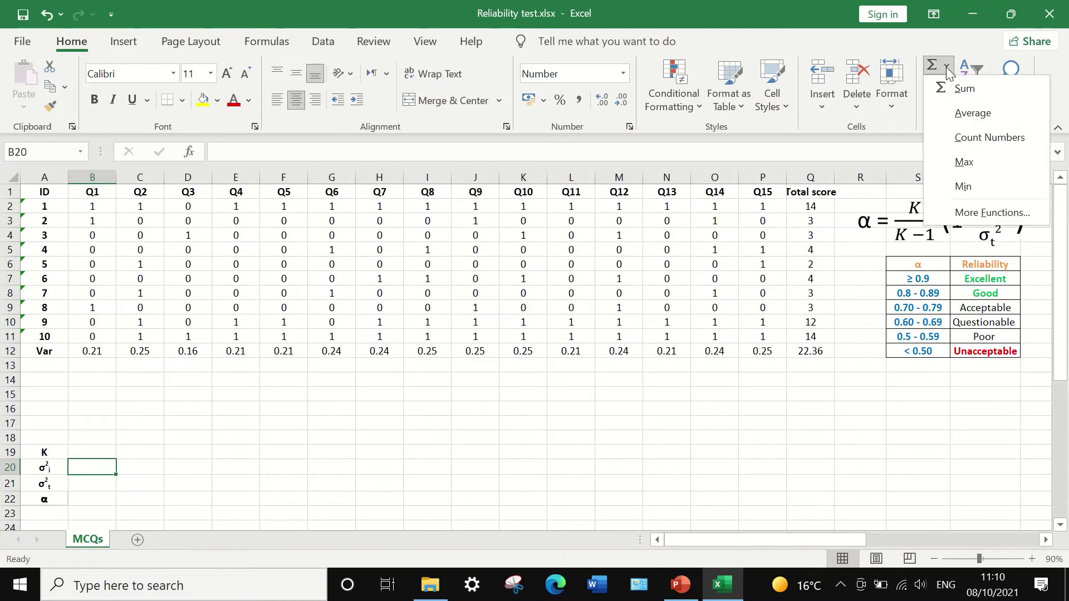
click(947, 88)
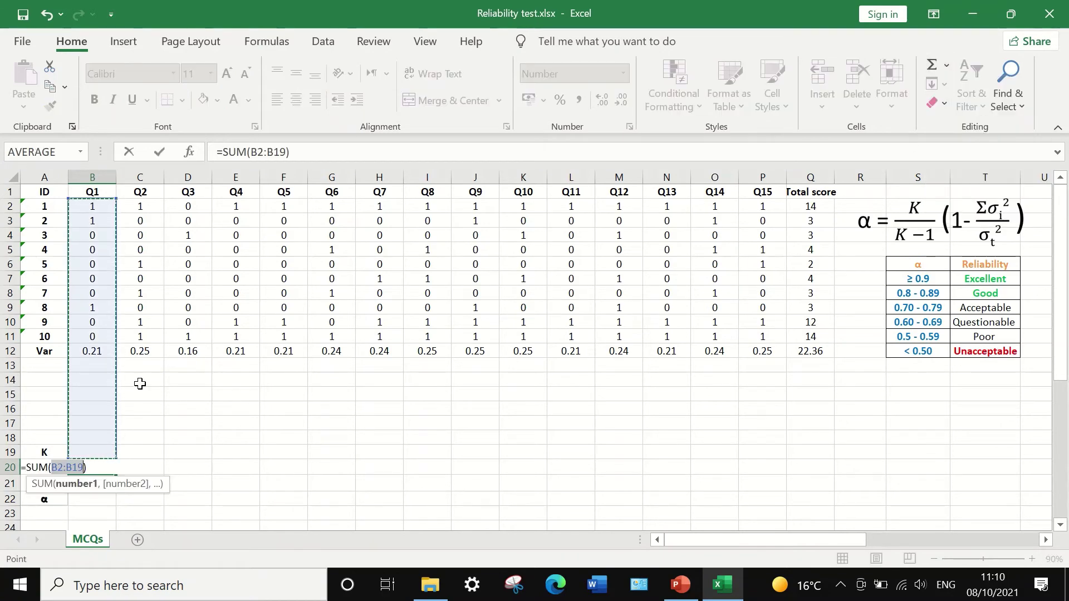
drag(92, 352, 761, 351)
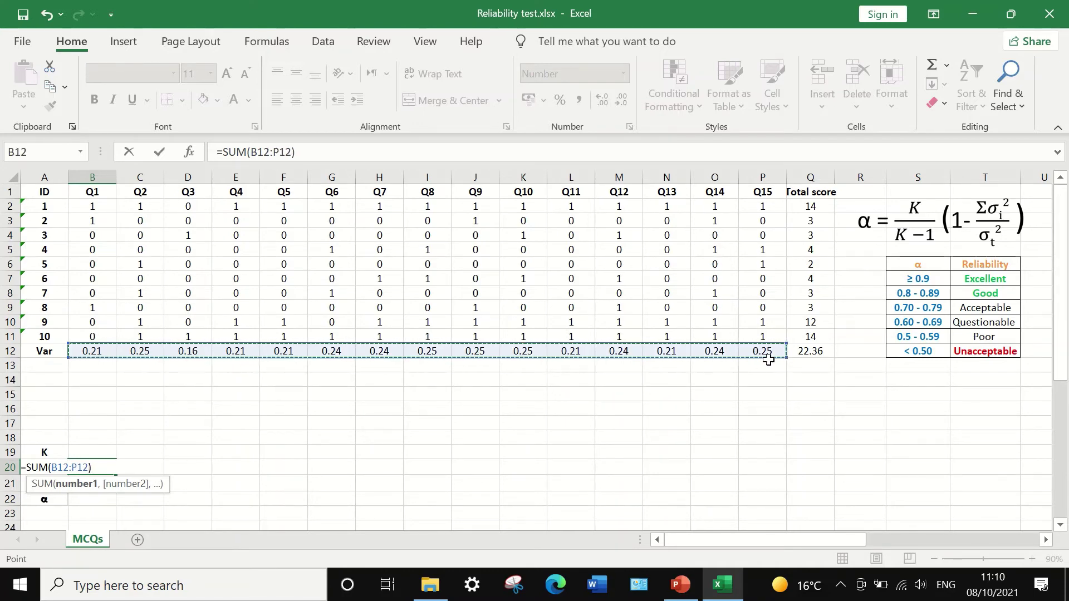
key(Return)
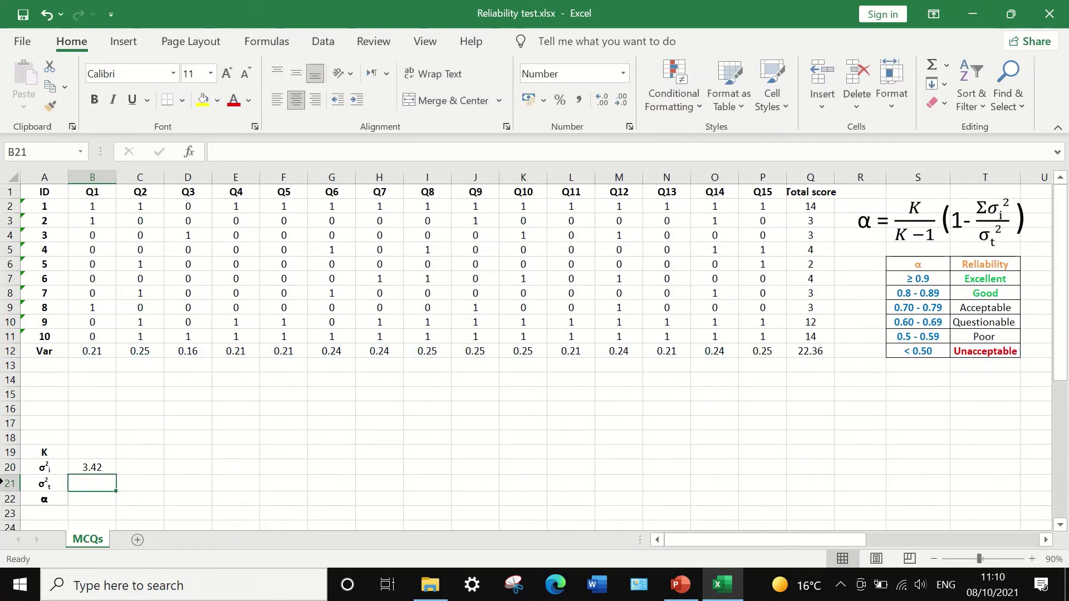
click(106, 470)
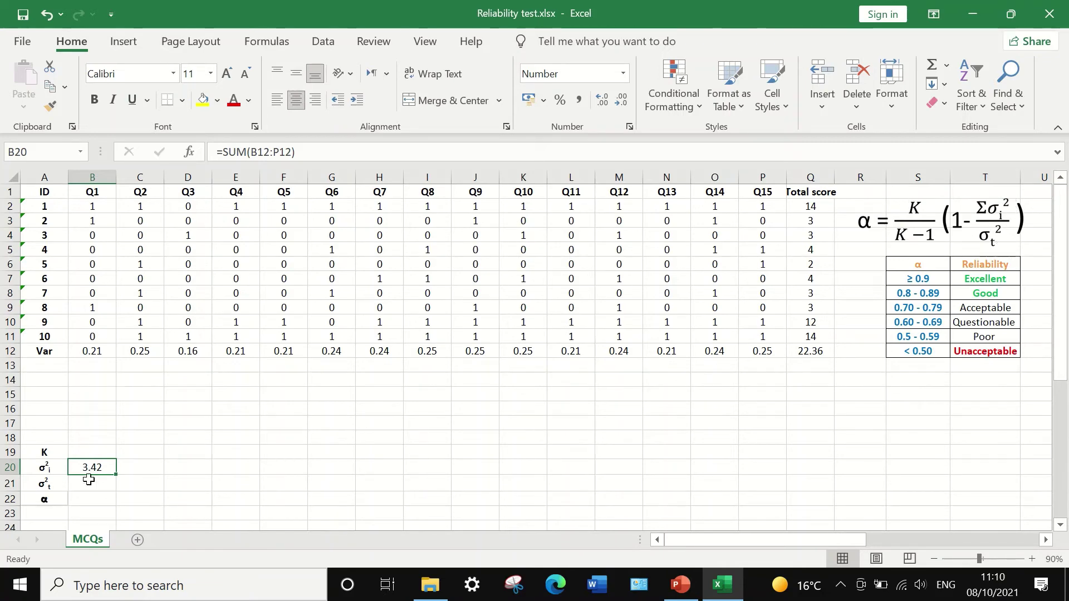
Enter 15 as the number of questions in B19, beside the K label
click(92, 452)
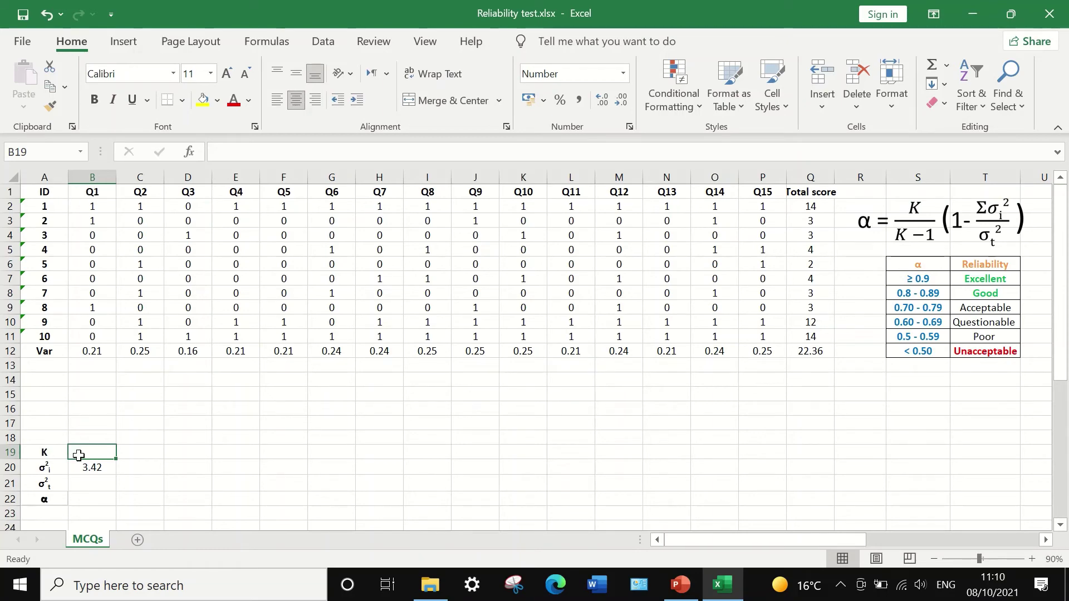
text(1)
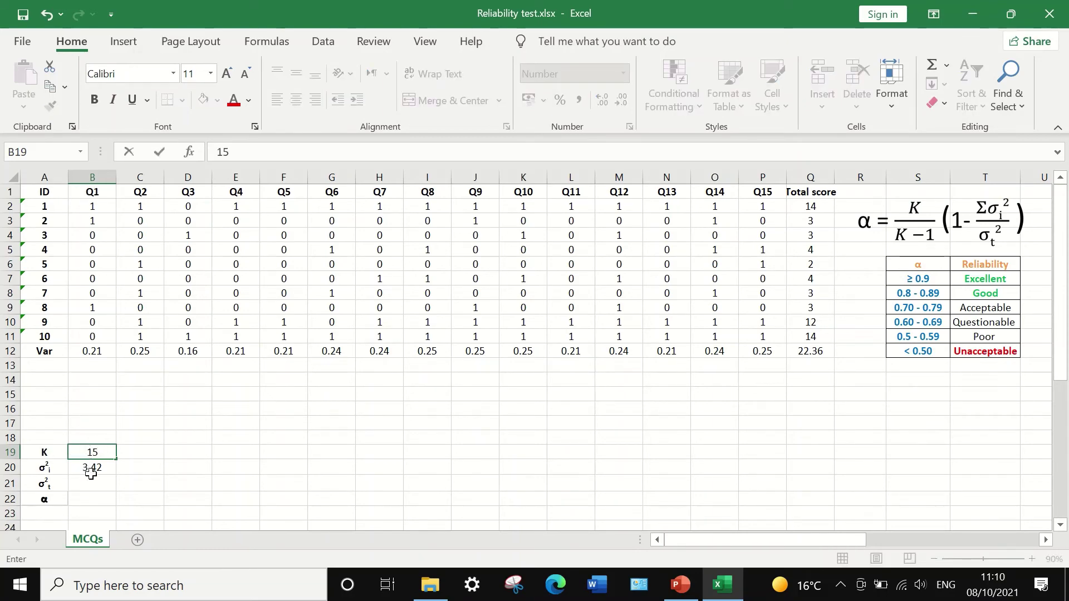
text(5)
Copy the total score variance from Q12 and paste it as a value into B21, beside the σ²t label
click(92, 481)
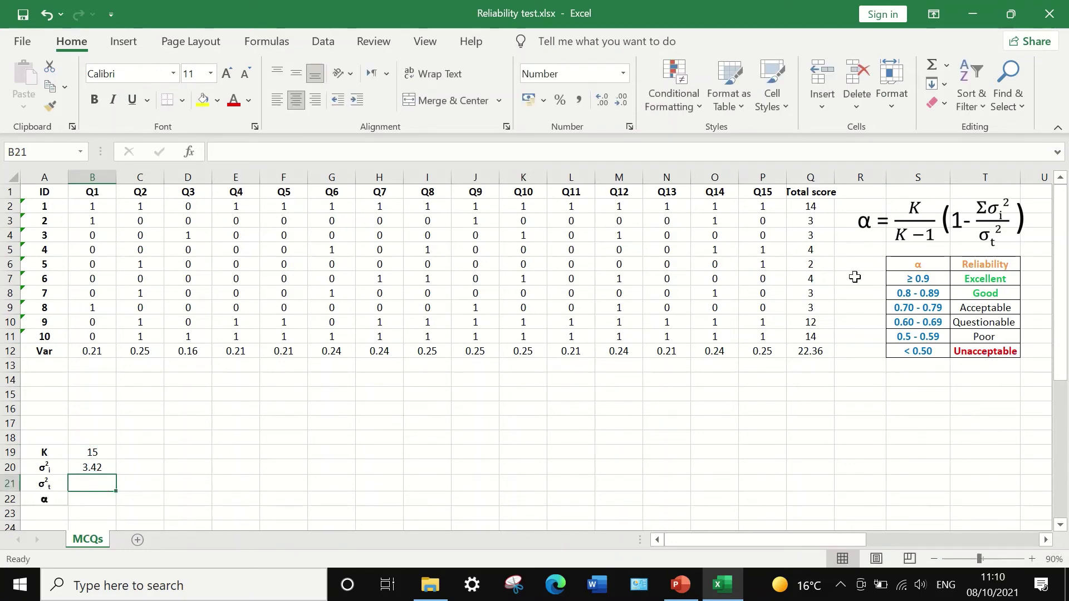
click(807, 353)
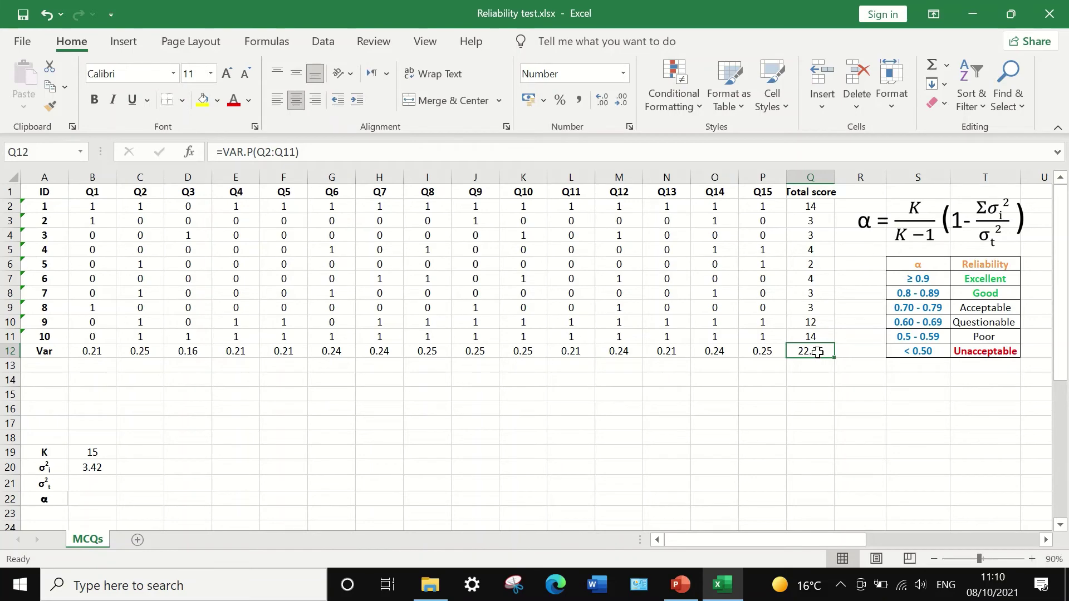
right_click(816, 353)
click(861, 148)
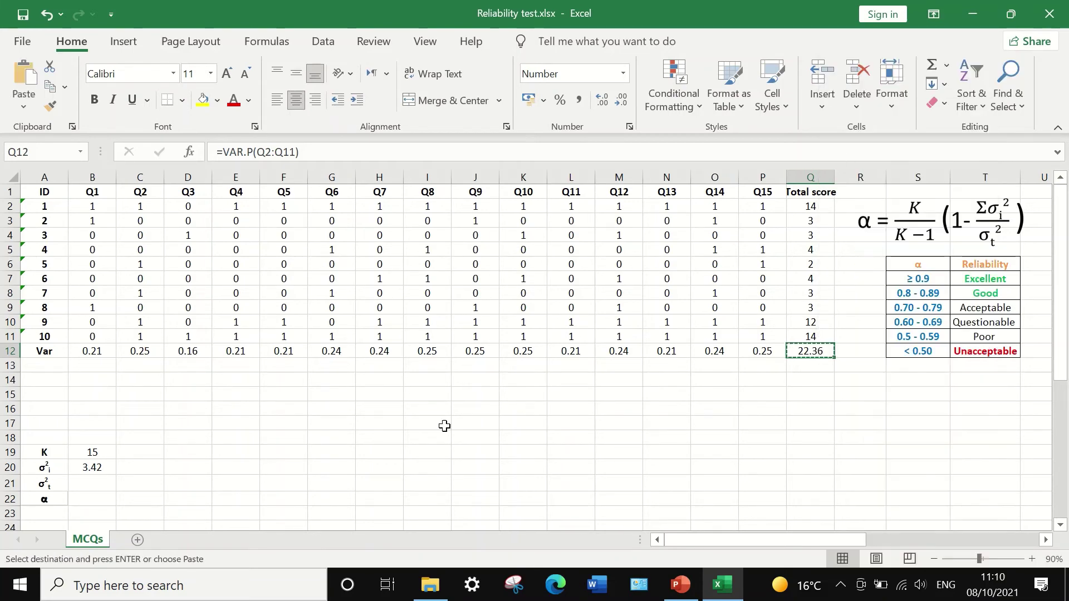
click(88, 483)
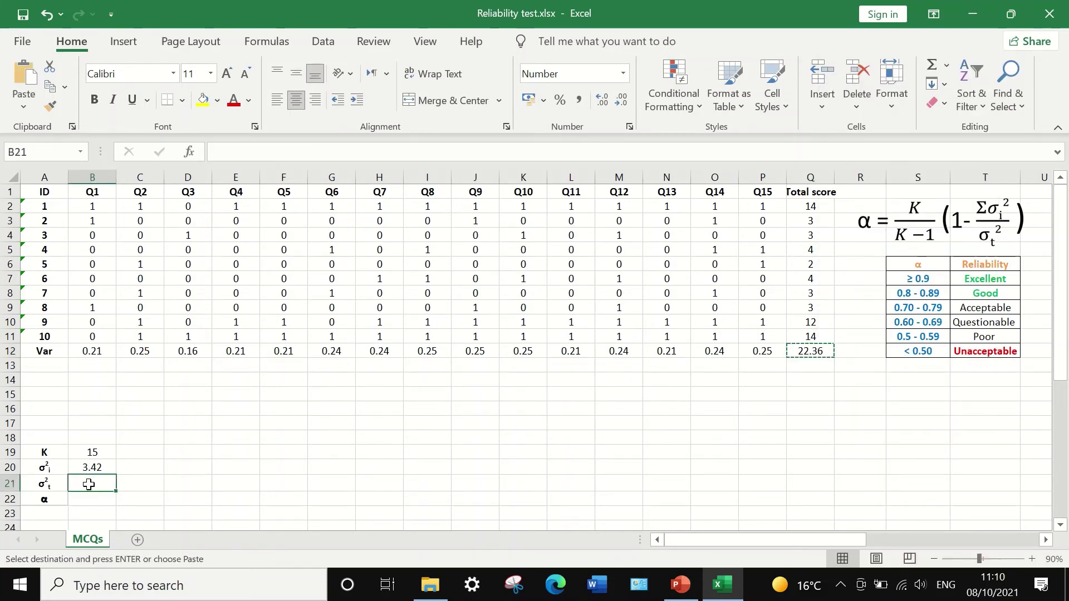
right_click(88, 484)
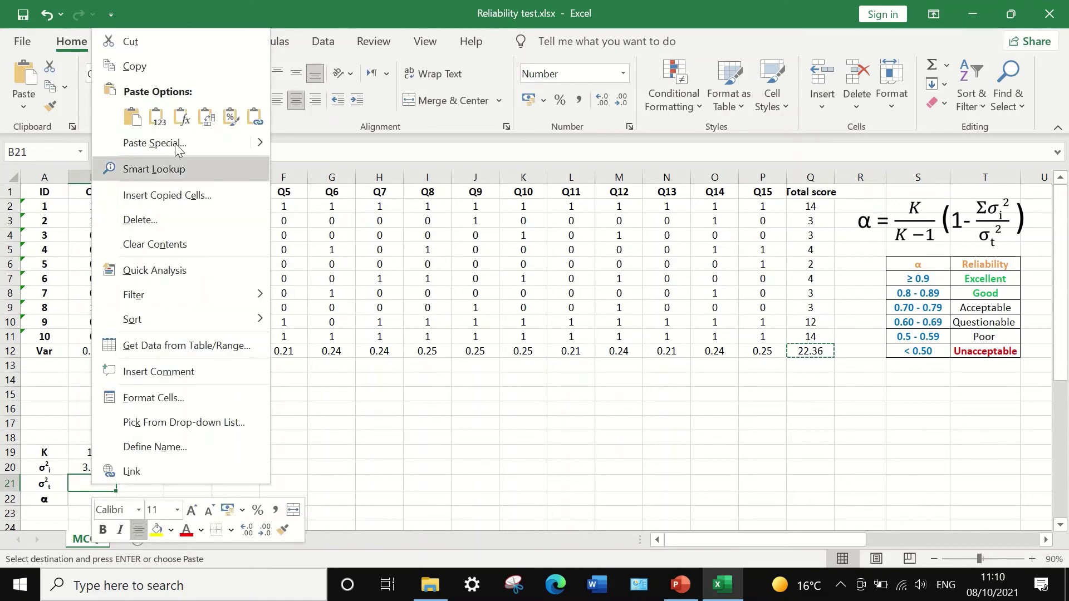
click(157, 118)
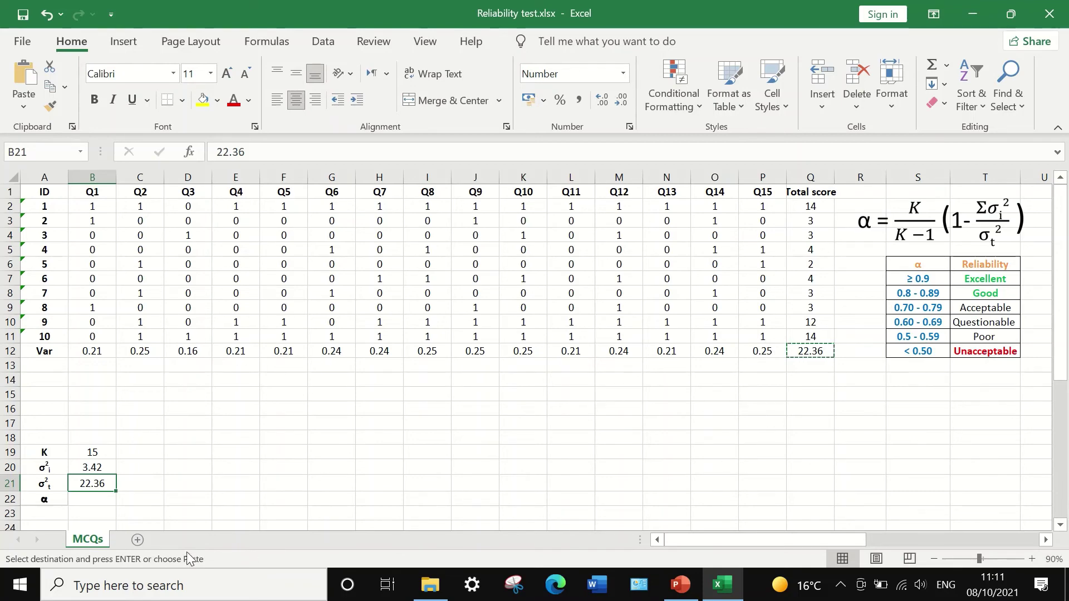
Calculate Cronbach's alpha in B22 with the formula =(15/14)*(1-B20/B21)
click(90, 503)
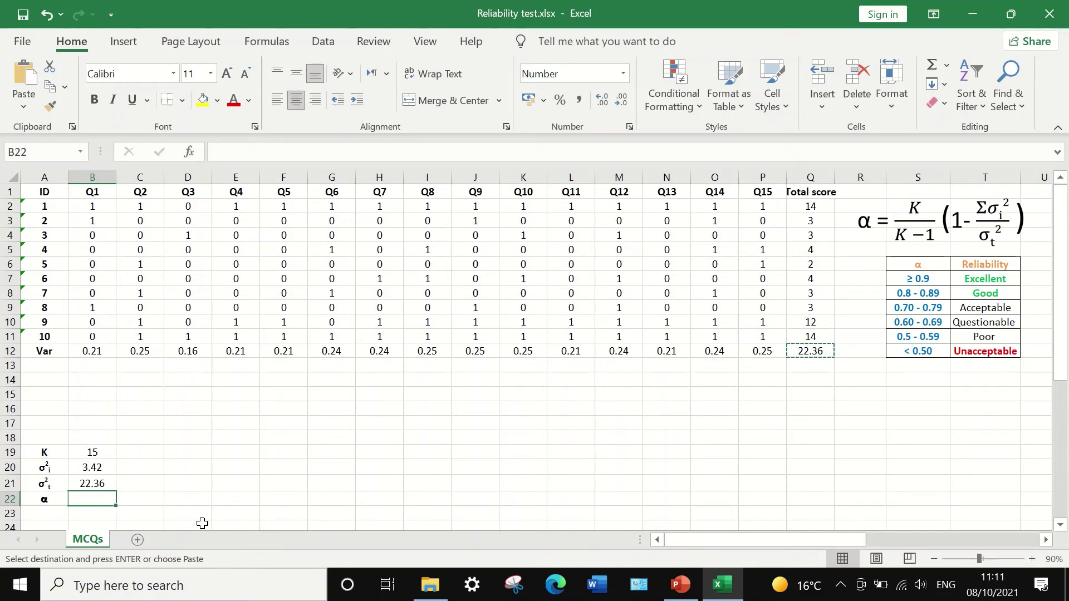
text(=)
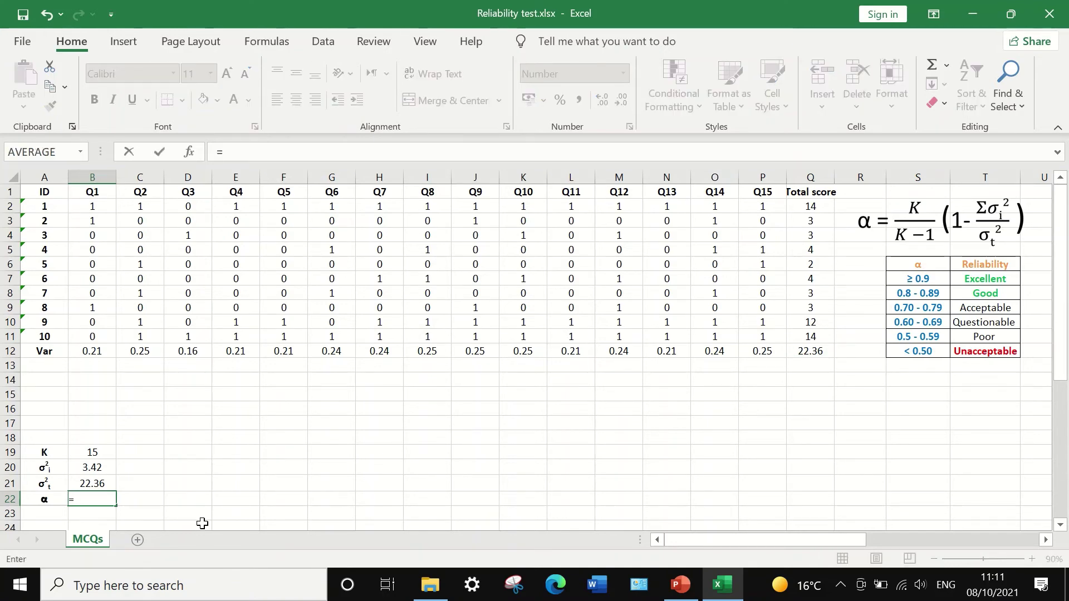
text(()*()
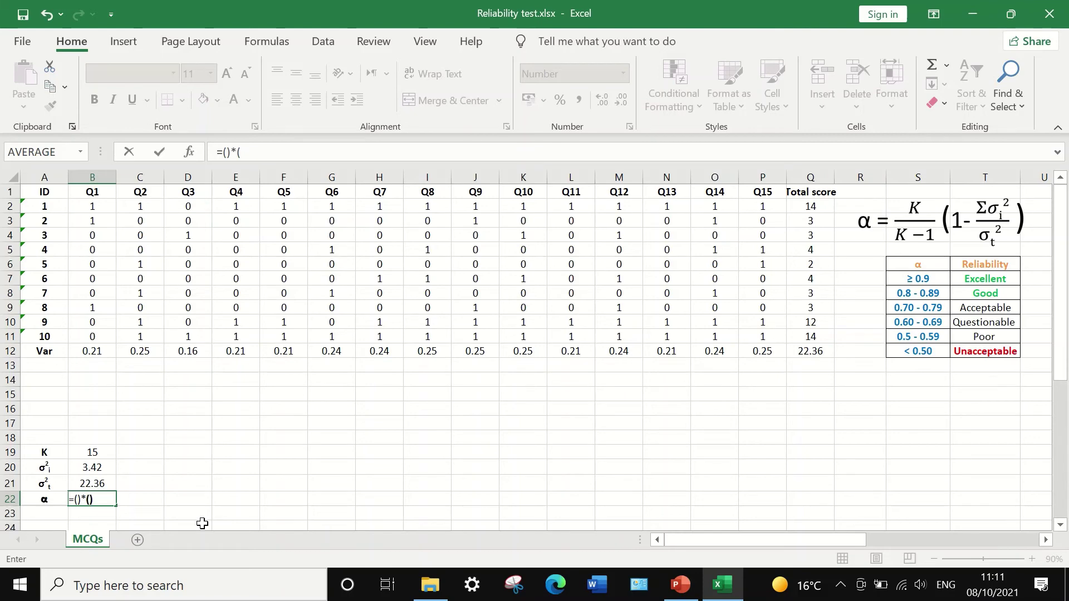
click(95, 504)
text(15)
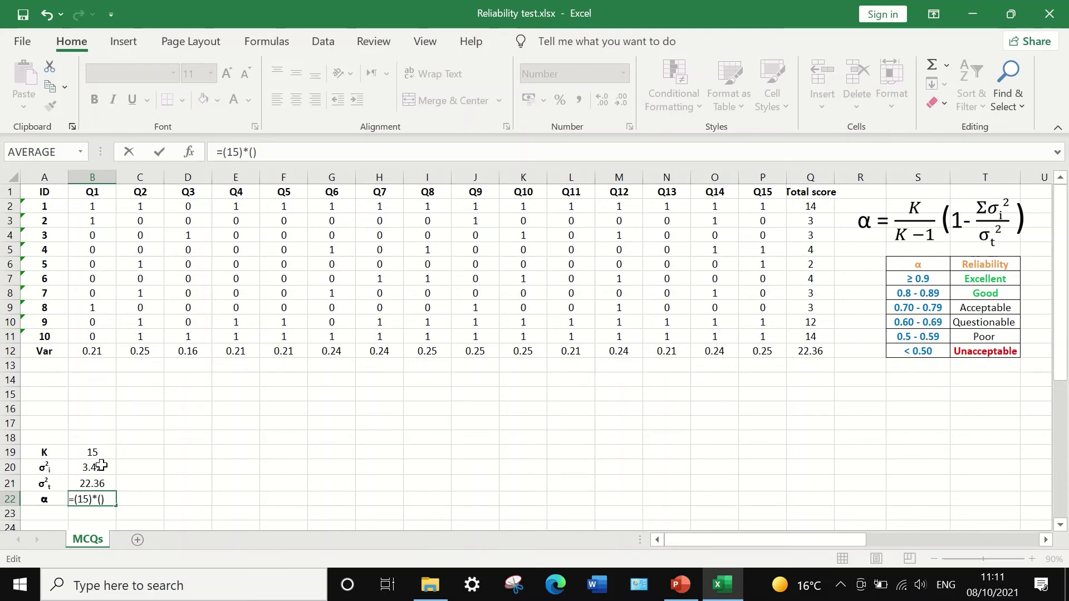
text(/14)
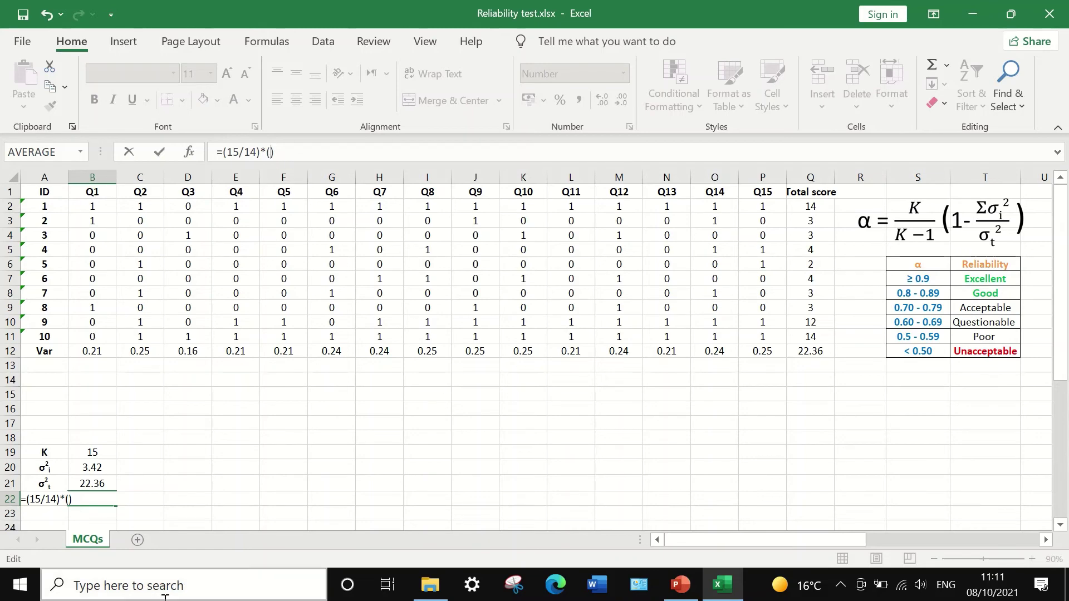
text(1-)
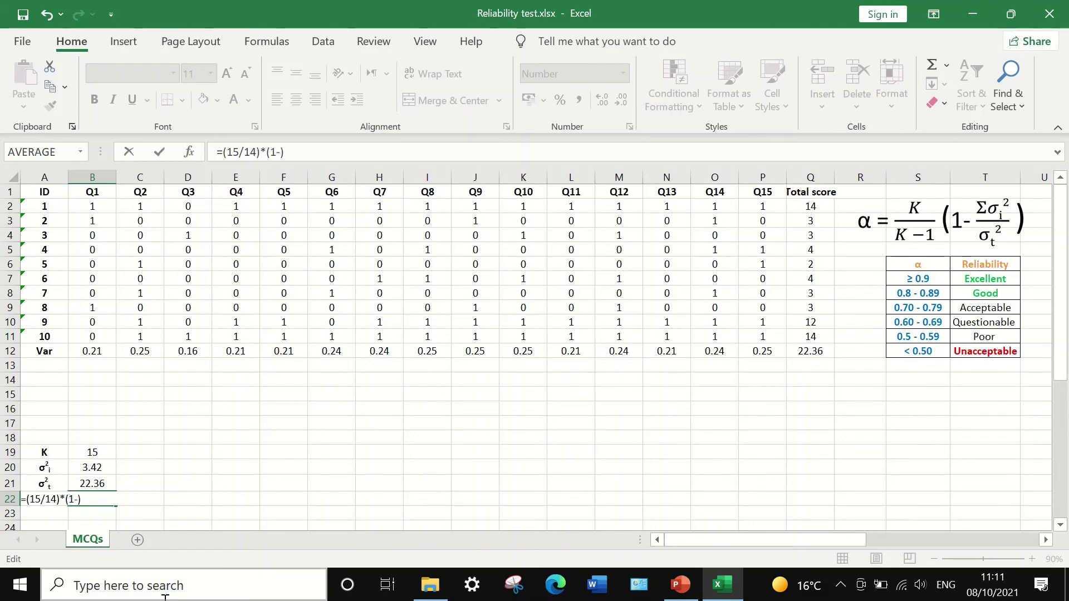
click(93, 468)
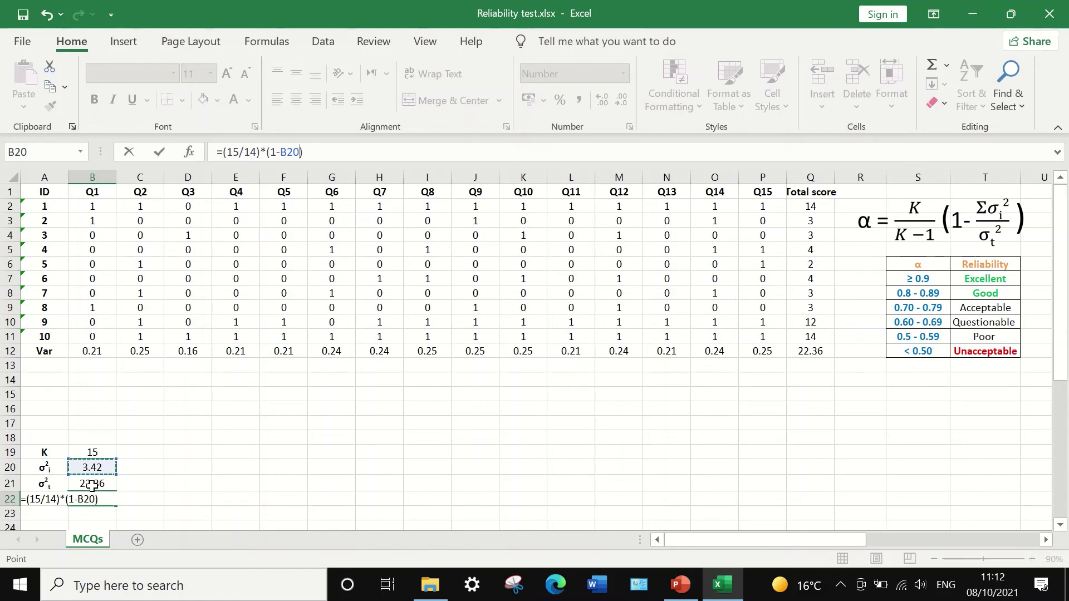
text(/)
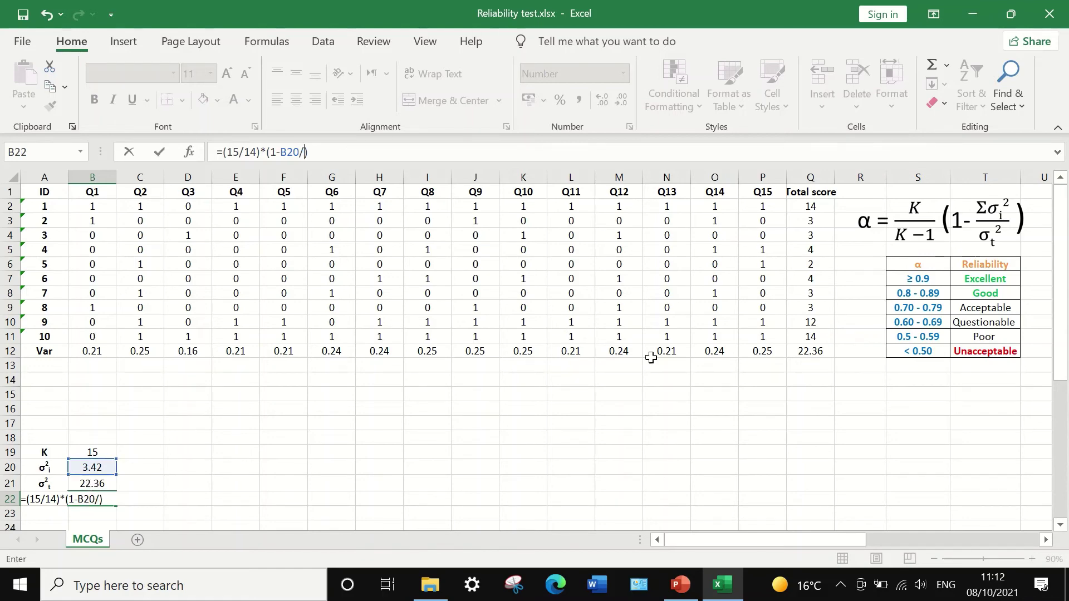
click(87, 488)
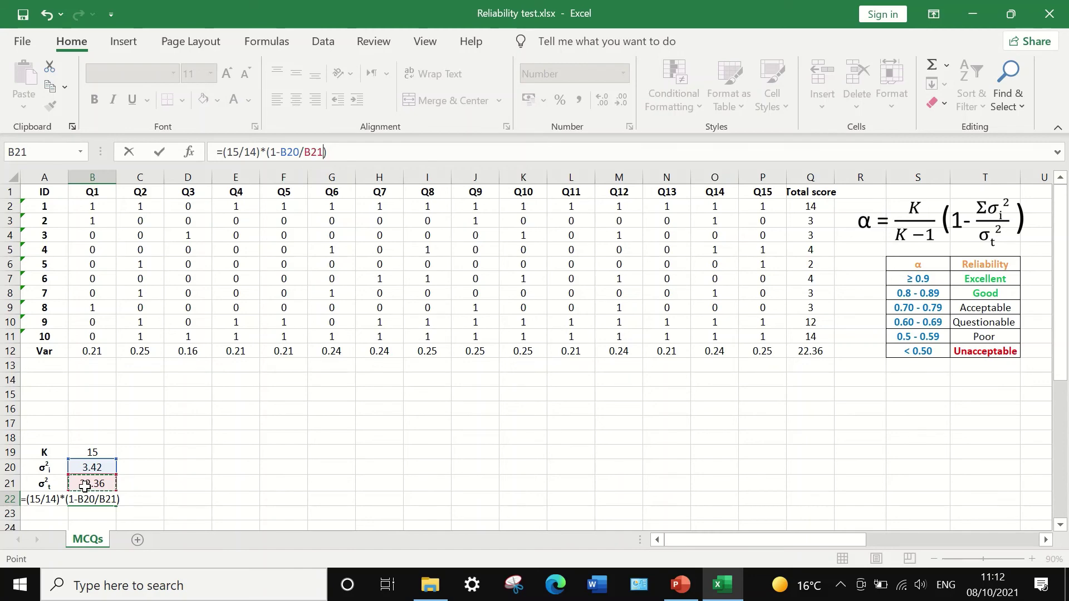
key(Return)
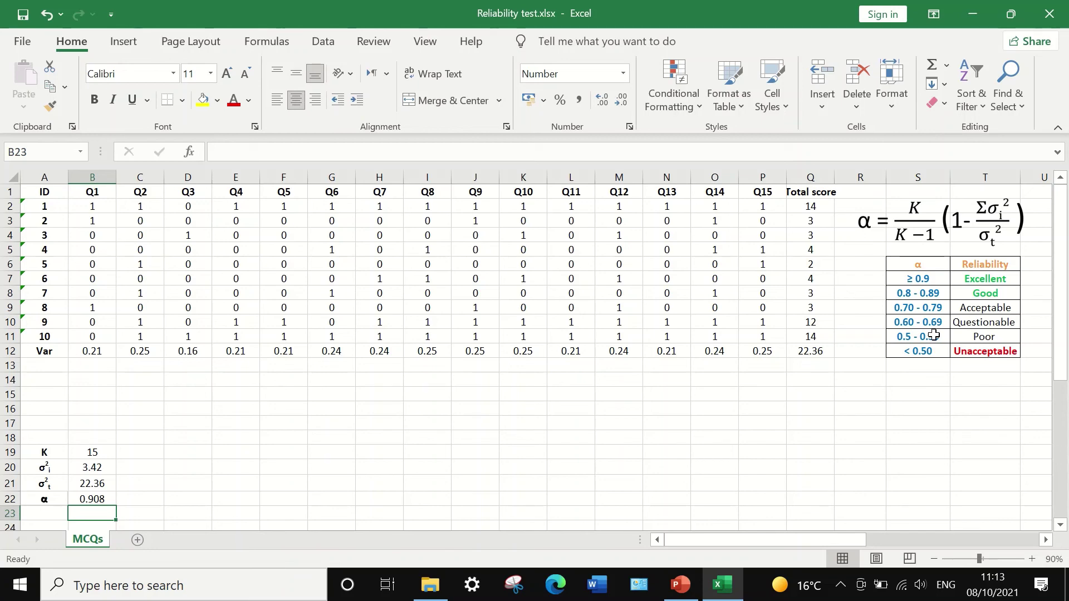
click(905, 326)
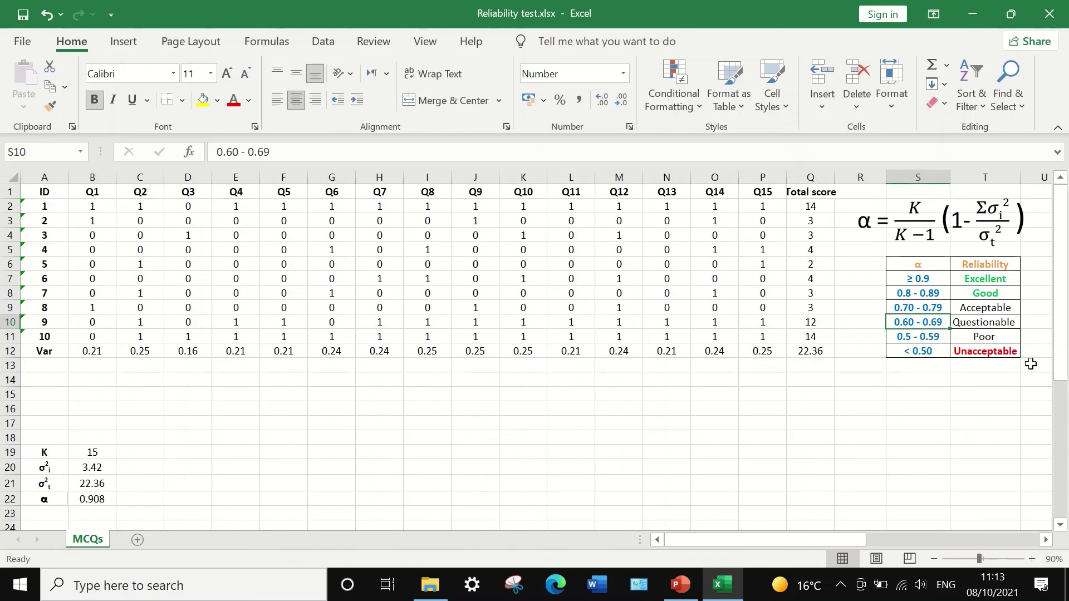